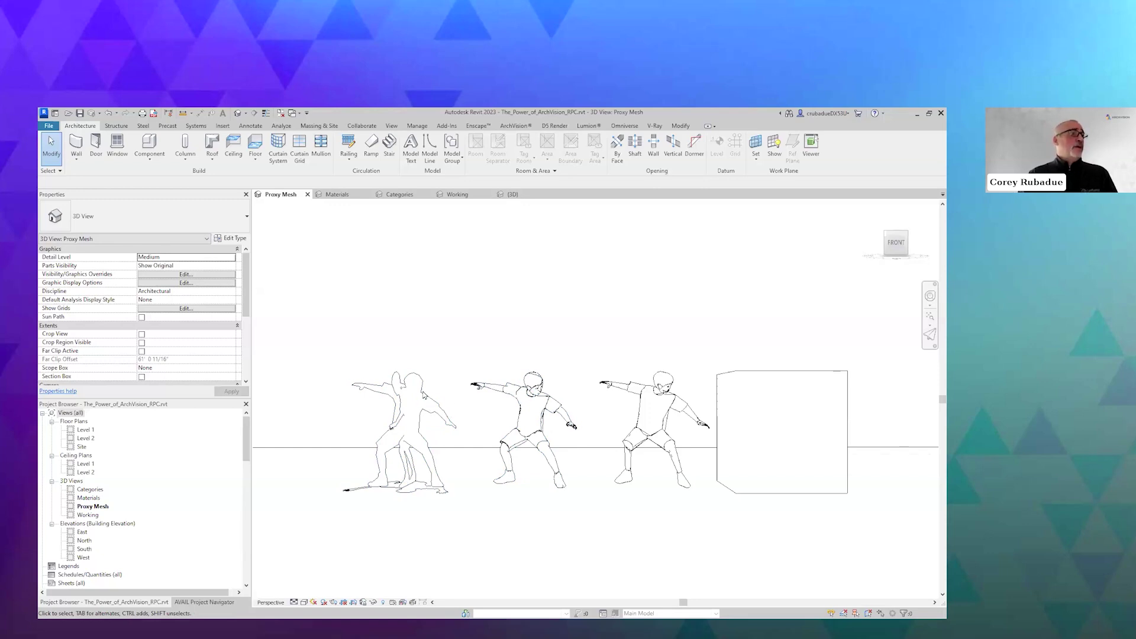
# Step: Select the first kid figure, then the middle kid to show its Entourage properties
pyautogui.click(423, 396)
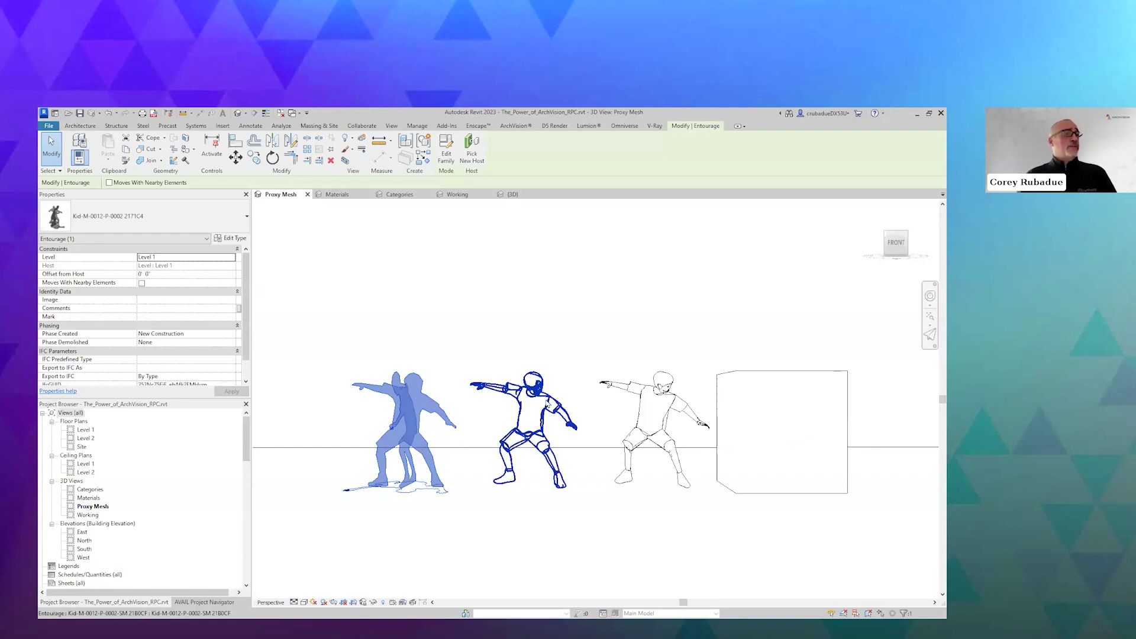
pyautogui.click(549, 406)
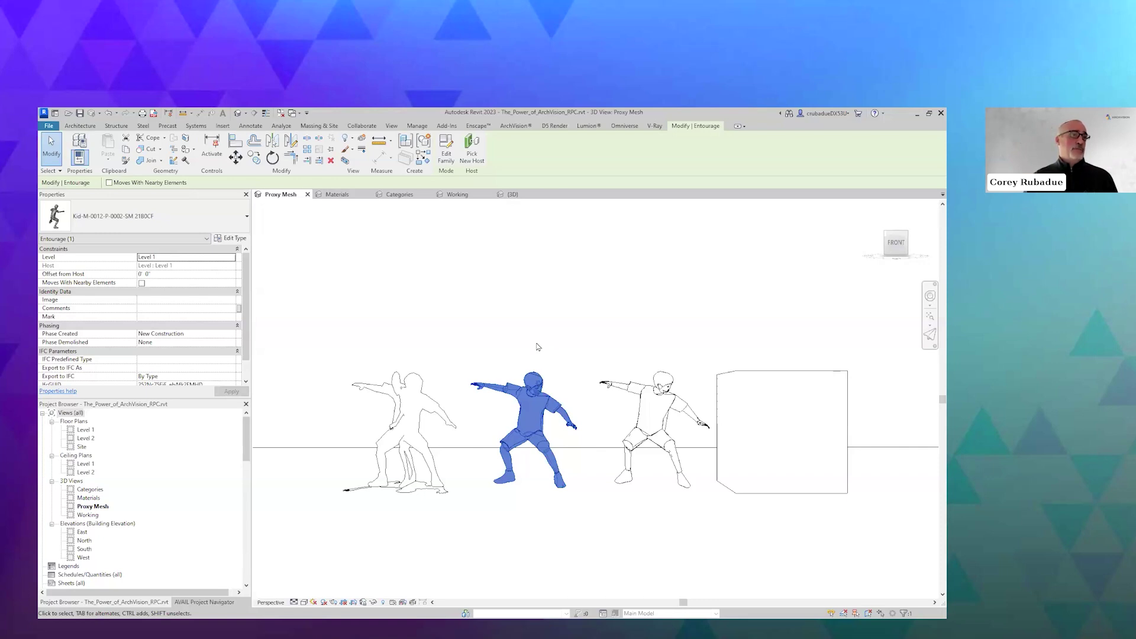
# Step: Deselect the middle kid entourage figure in the Proxy Mesh 3D view
pyautogui.click(564, 342)
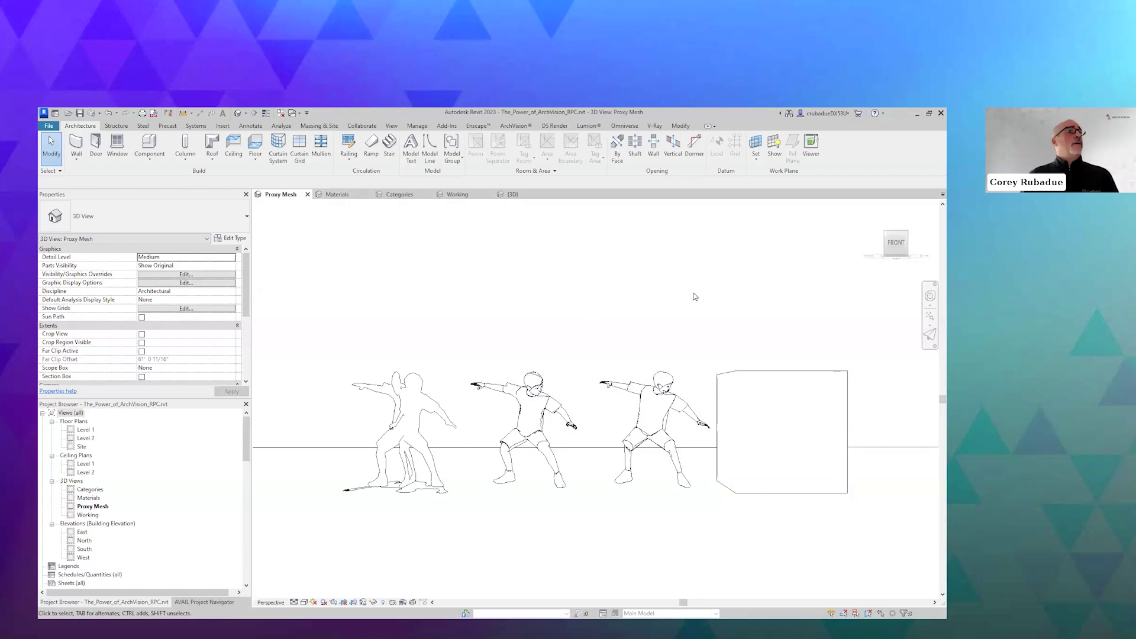
# Step: Launch an Enscape live render of the kid figures, review it, then close the Enscape window
pyautogui.click(477, 126)
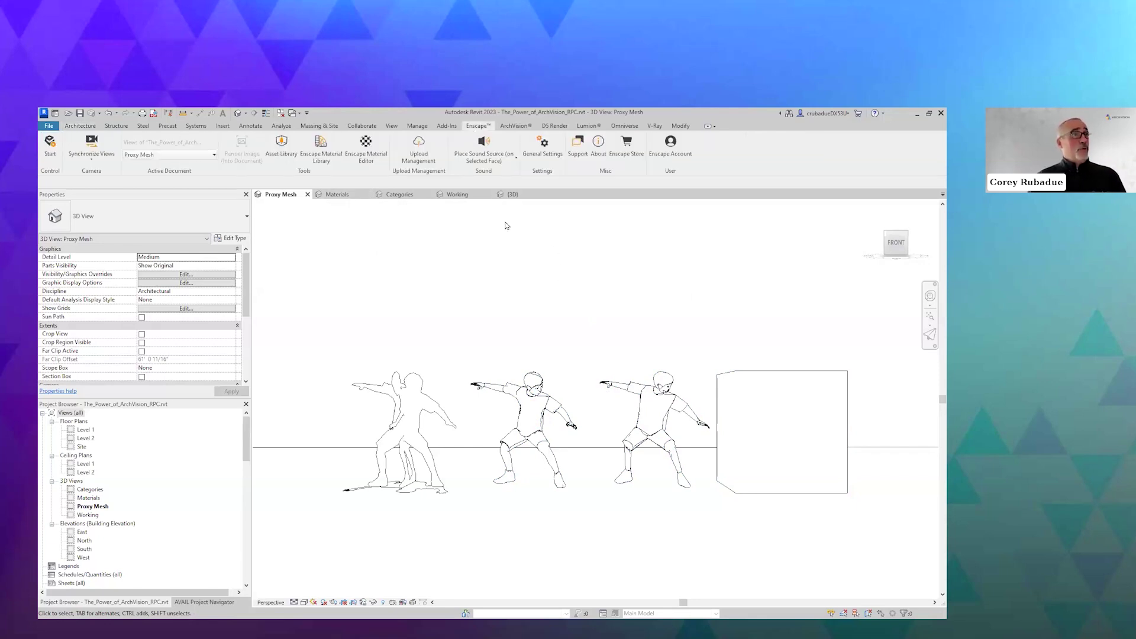
pyautogui.click(46, 153)
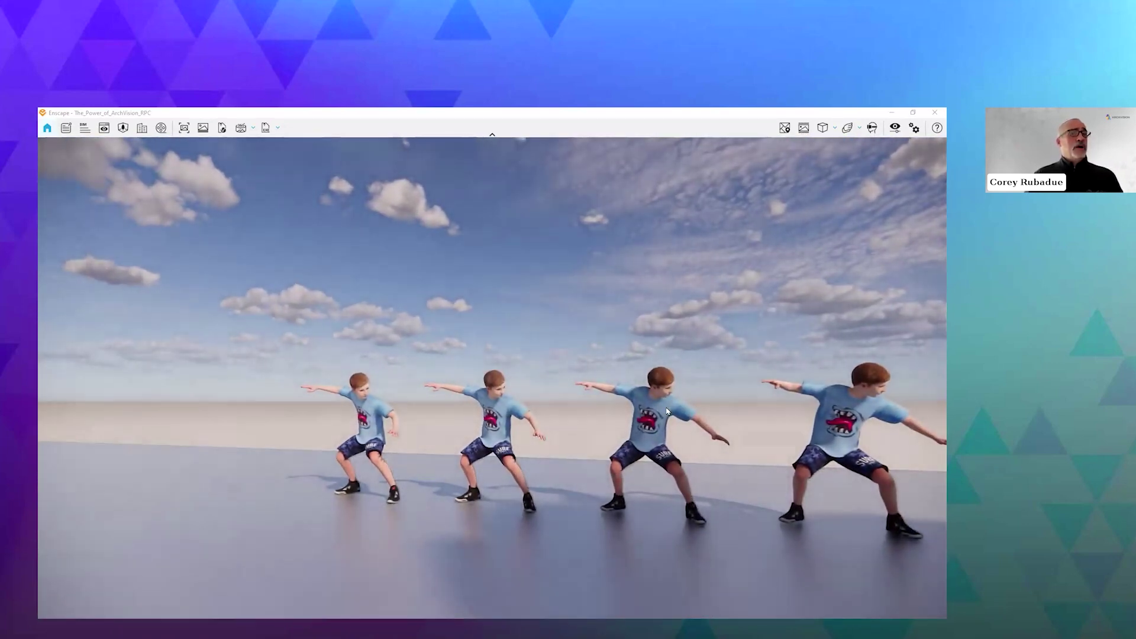
pyautogui.click(935, 112)
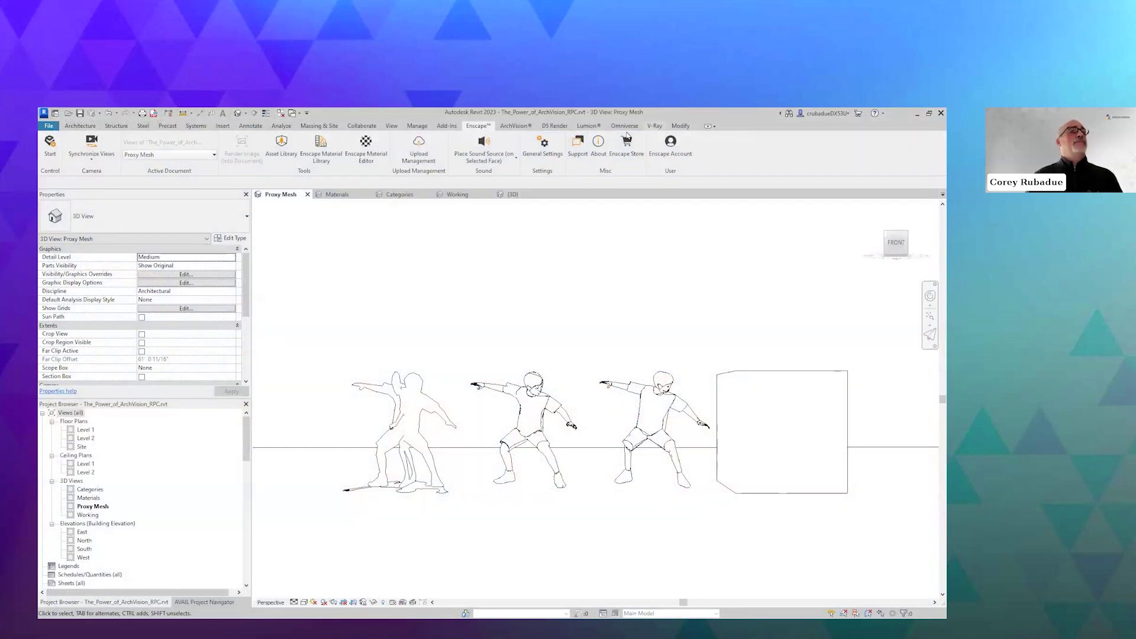
pyautogui.click(654, 126)
# Step: Enable V-Ray for the project and switch to the Materials 3D view of the car
pyautogui.click(494, 149)
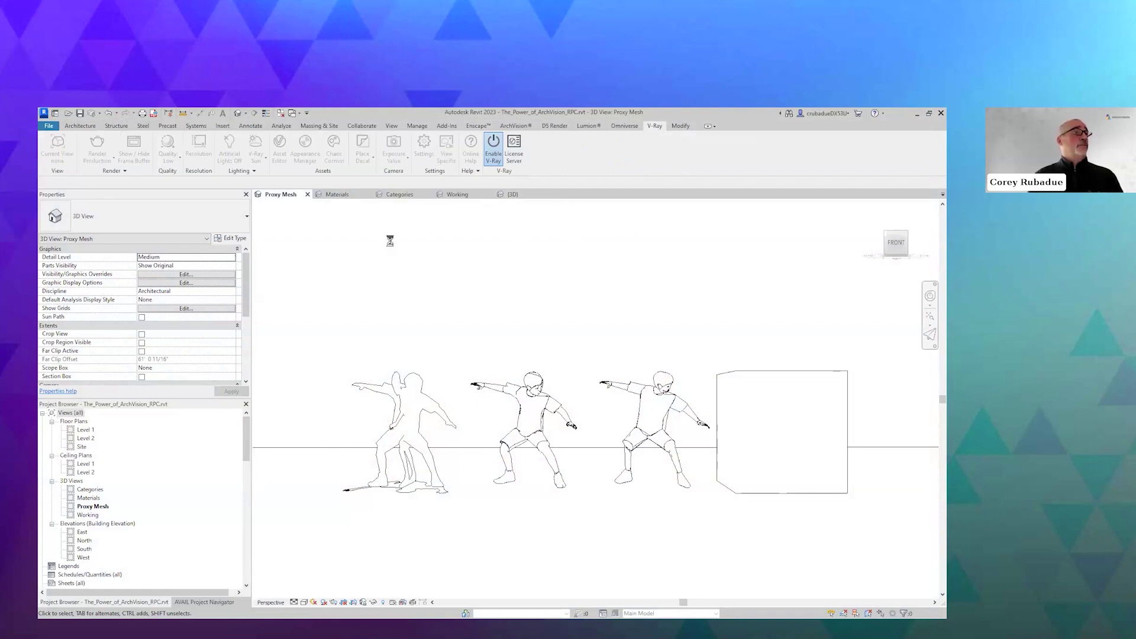
pyautogui.click(346, 195)
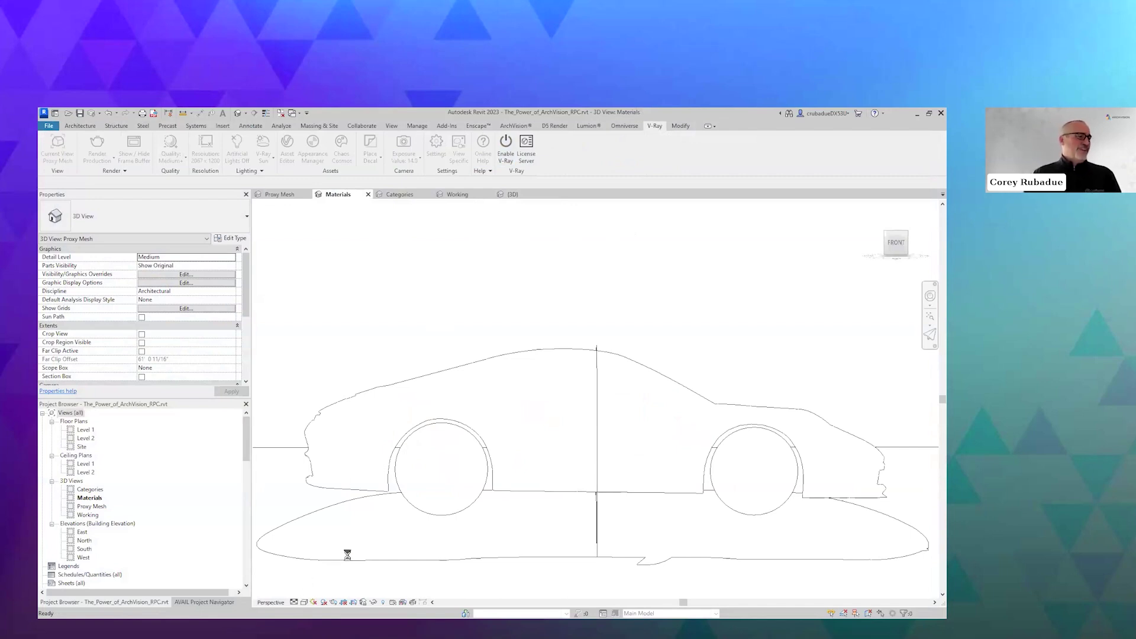
# Step: Set the Materials view's visual style to Realistic
pyautogui.click(304, 602)
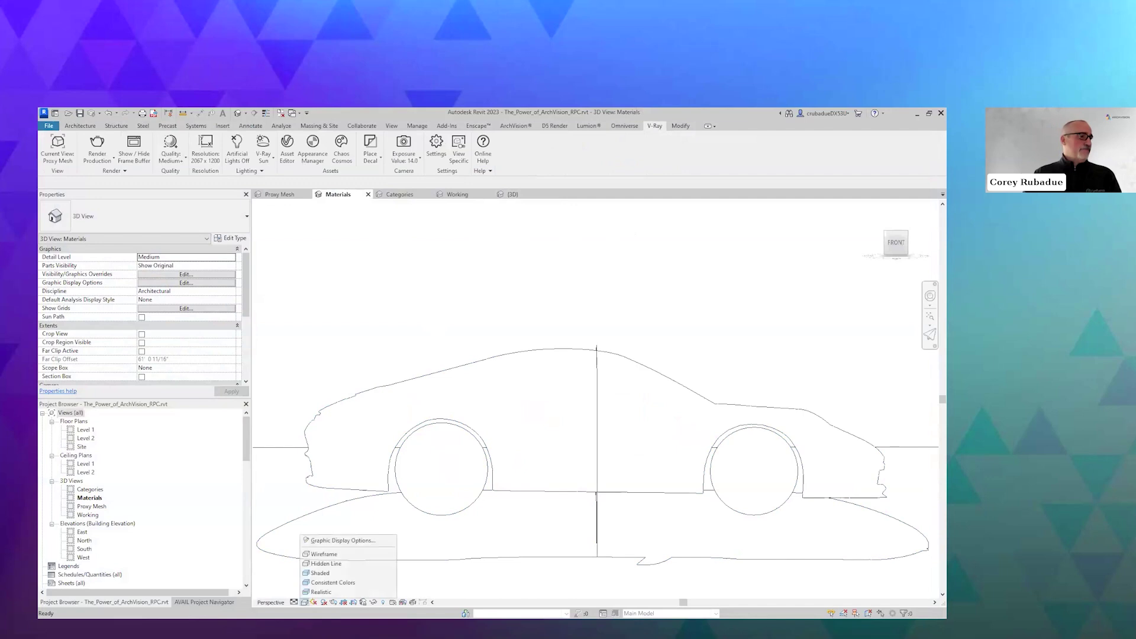
pyautogui.click(319, 591)
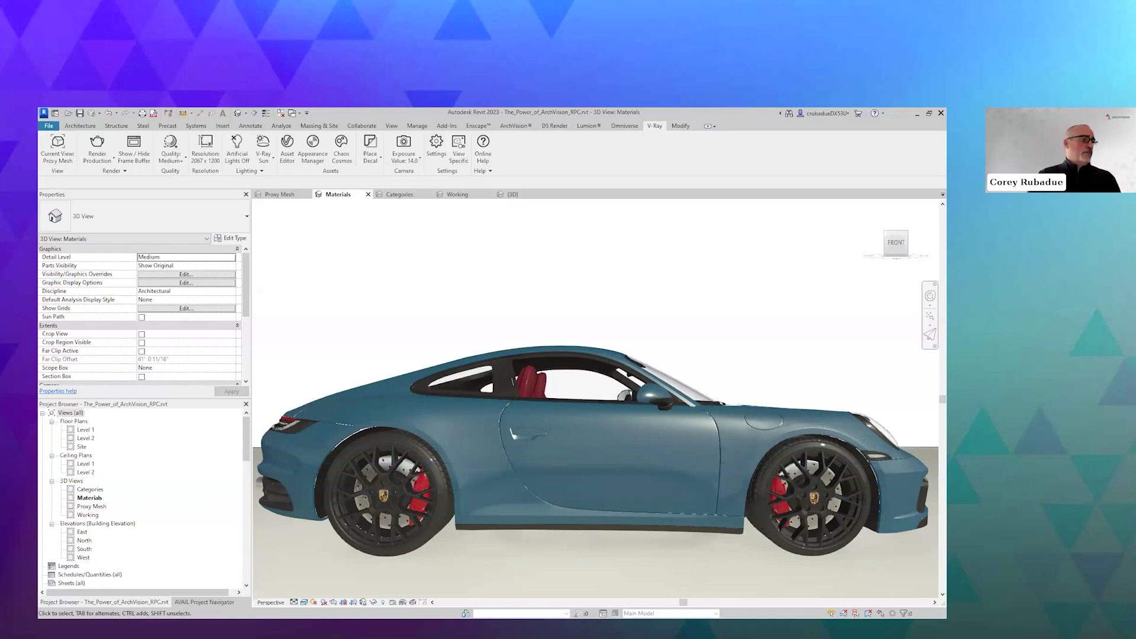
# Step: Return the car to Hidden Line style, then render the four-figure V-Ray image and close it
pyautogui.click(305, 601)
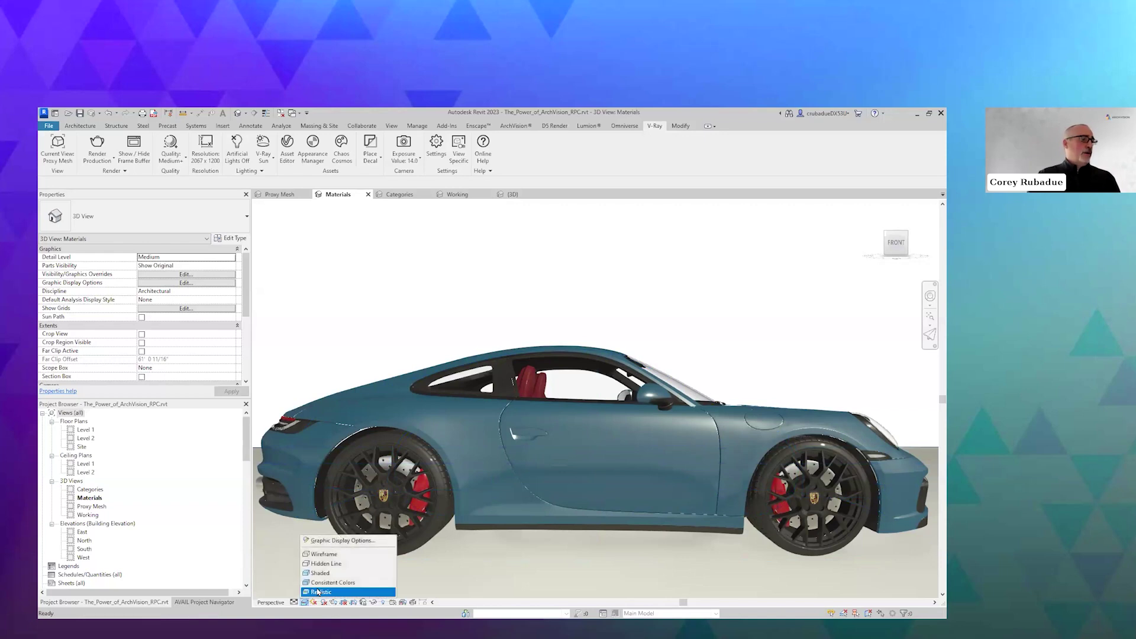
pyautogui.click(350, 564)
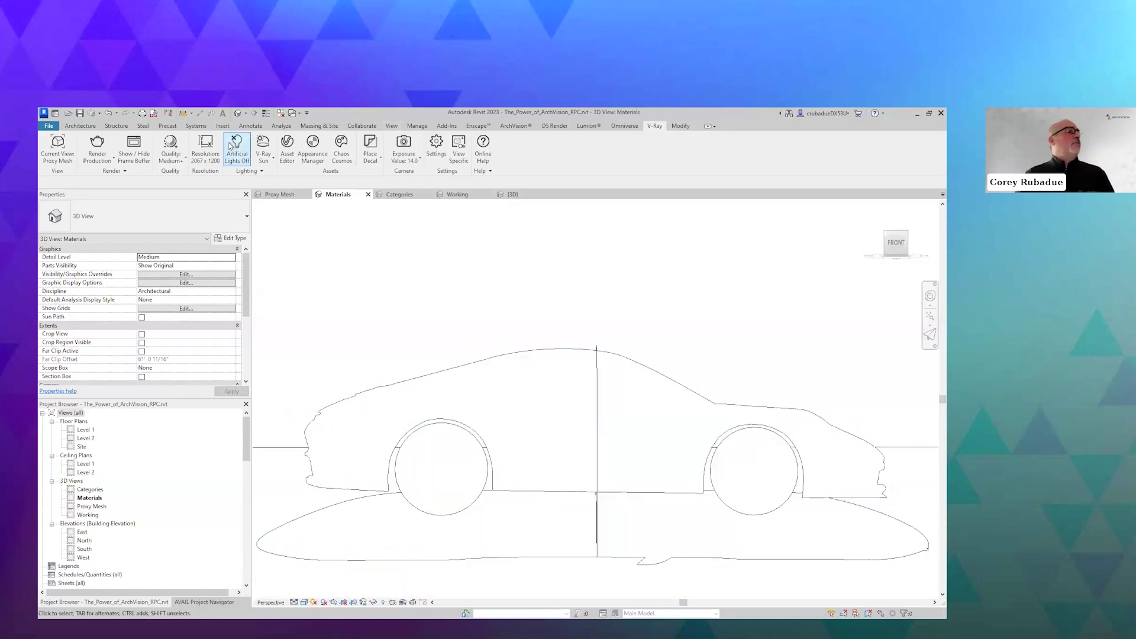
pyautogui.click(92, 144)
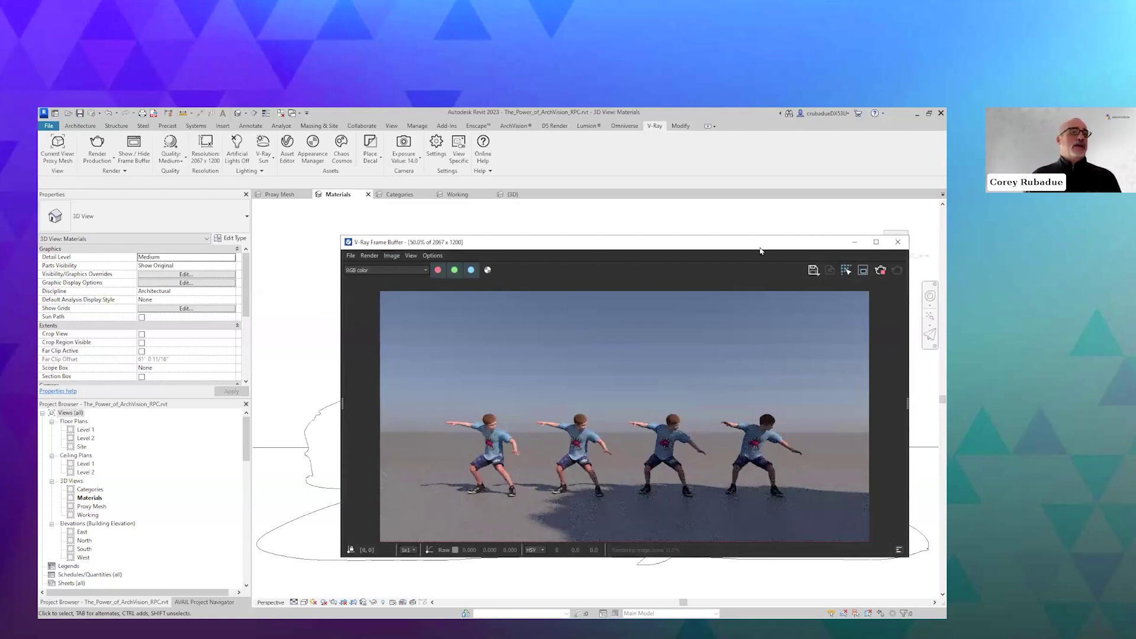
pyautogui.moveTo(758, 249); pyautogui.dragTo(710, 242)
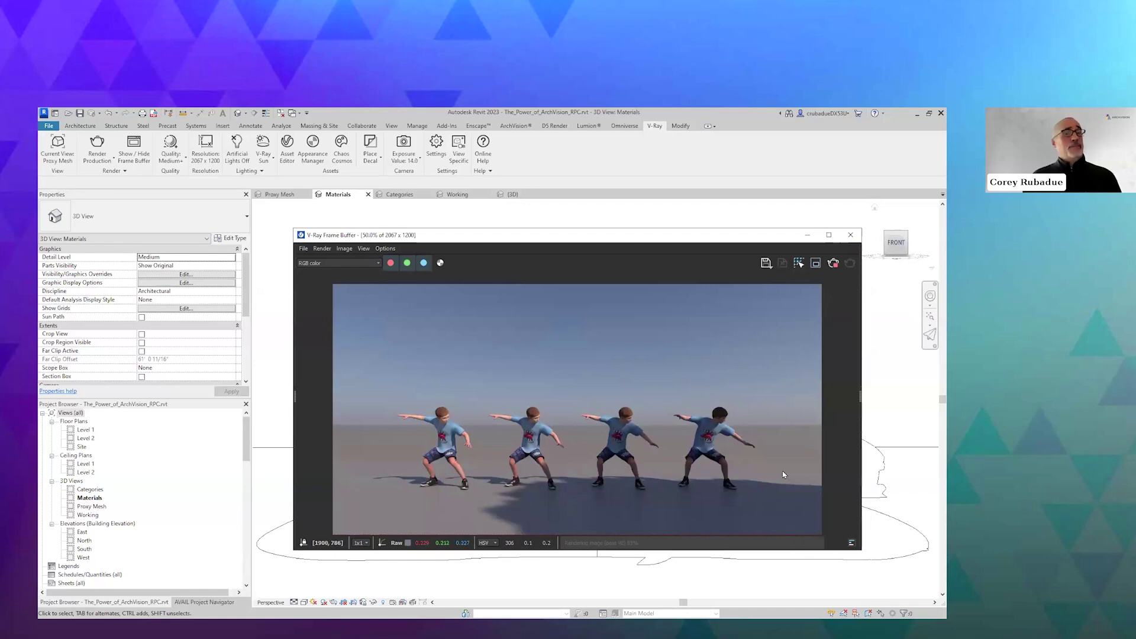
pyautogui.click(850, 235)
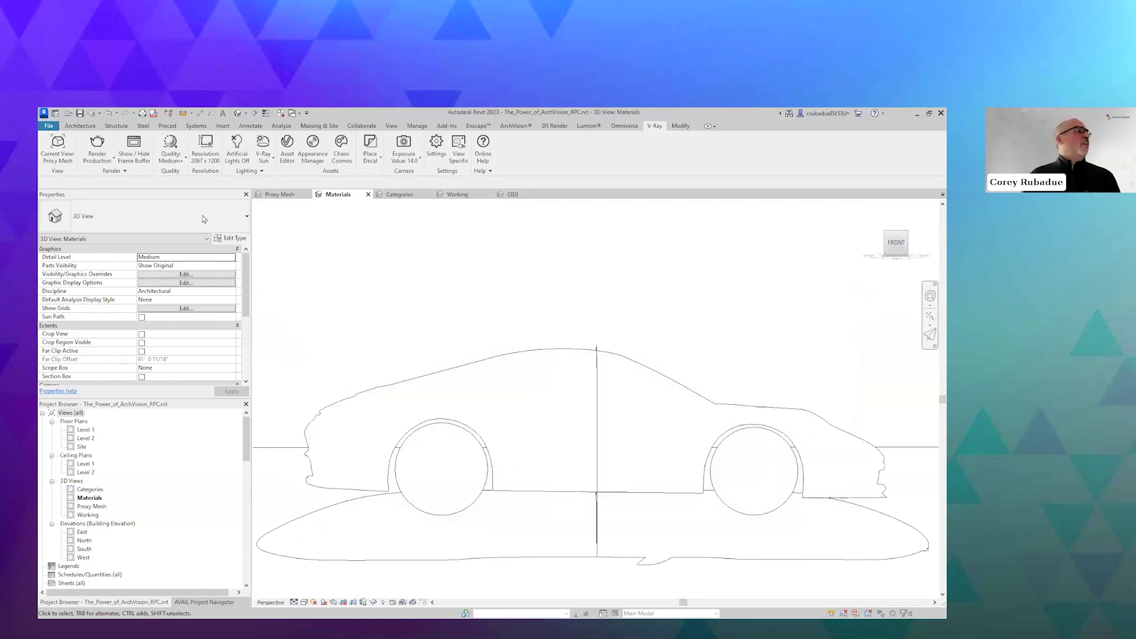
# Step: Start a V-Ray production render of the Materials view
pyautogui.click(65, 161)
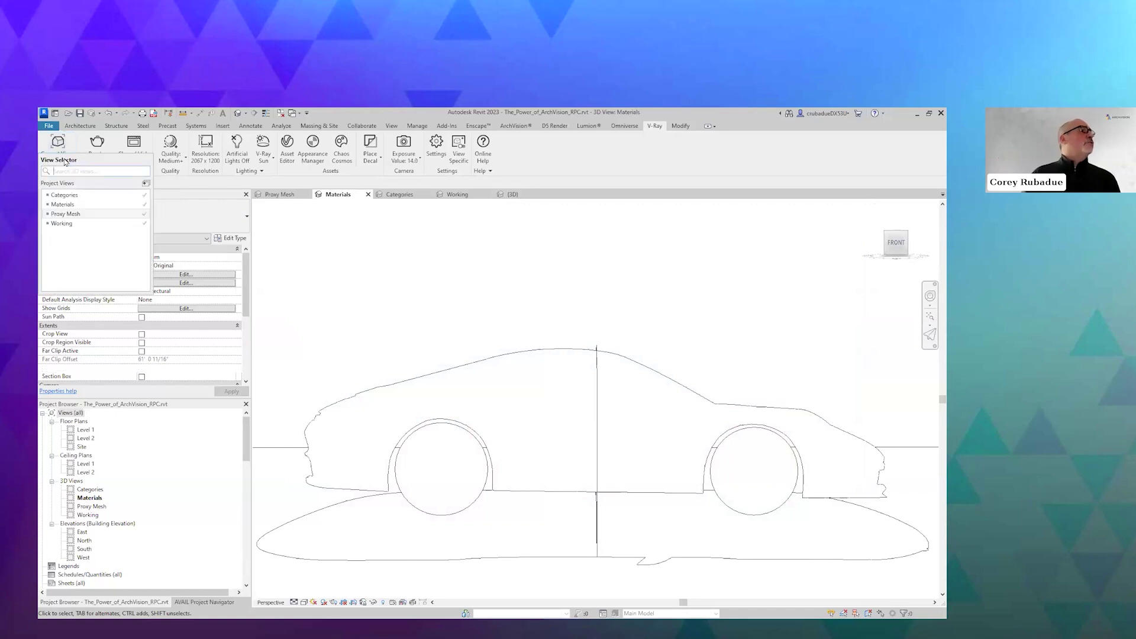
pyautogui.click(74, 207)
pyautogui.click(98, 149)
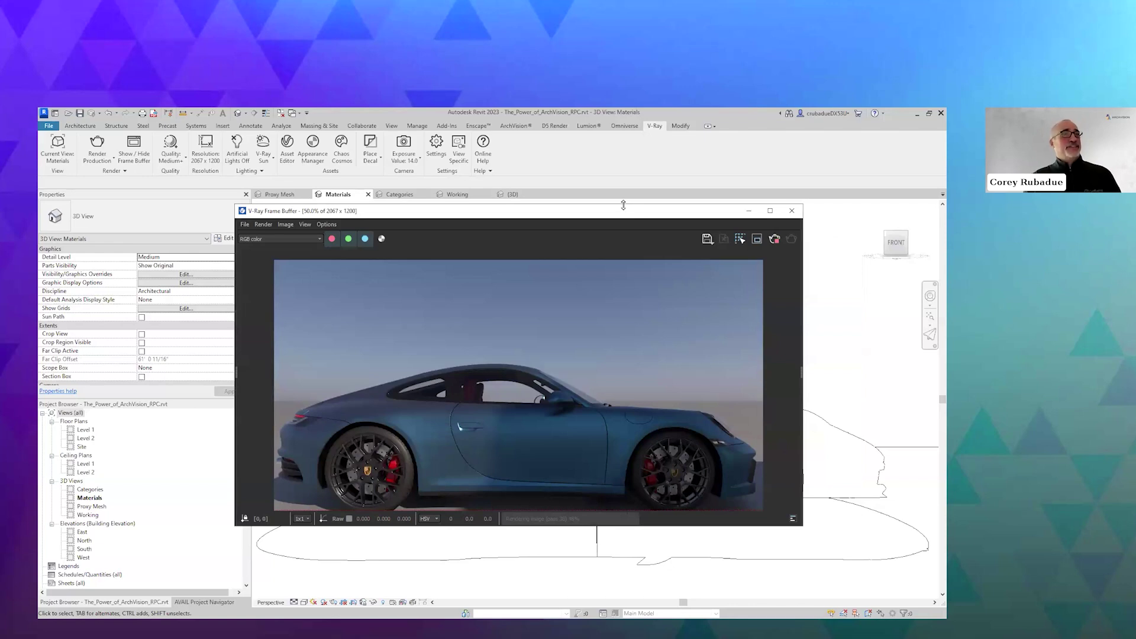
# Step: Maximize the finished car render, view it at 100%, then close the Frame Buffer
pyautogui.moveTo(623, 204); pyautogui.dragTo(618, 139)
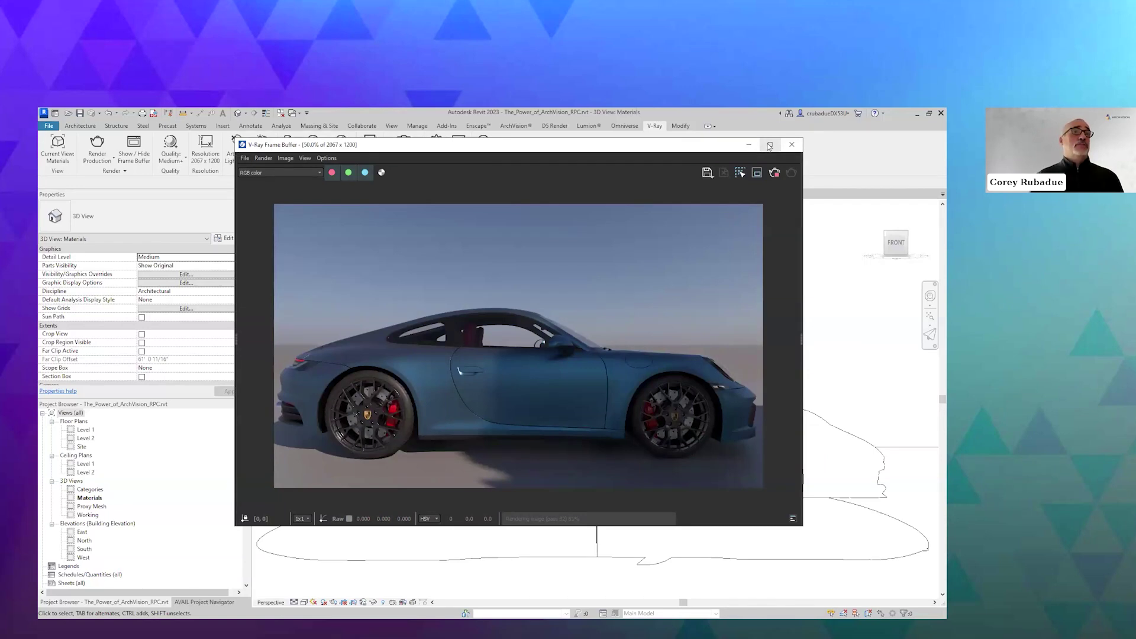
pyautogui.press('super+Up')
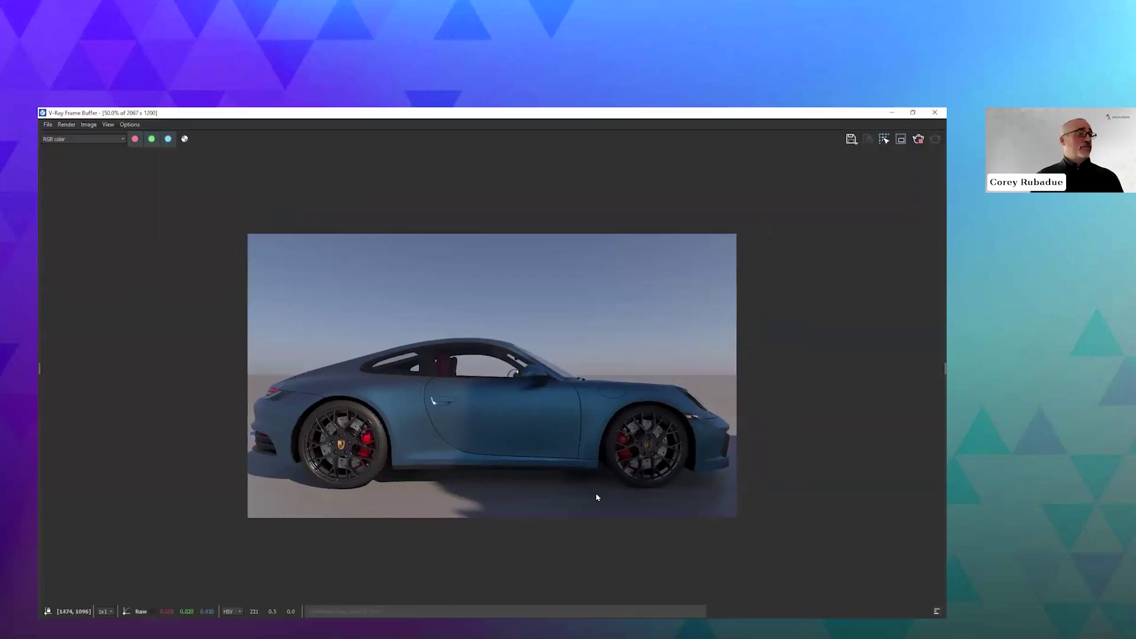
pyautogui.doubleClick(598, 496)
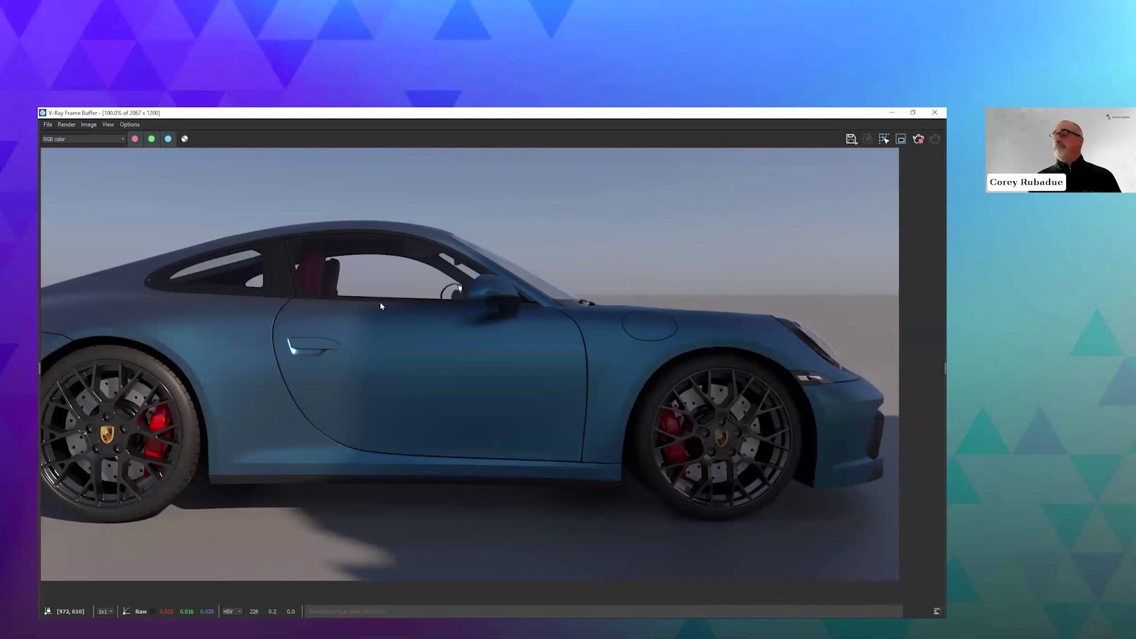
pyautogui.click(933, 115)
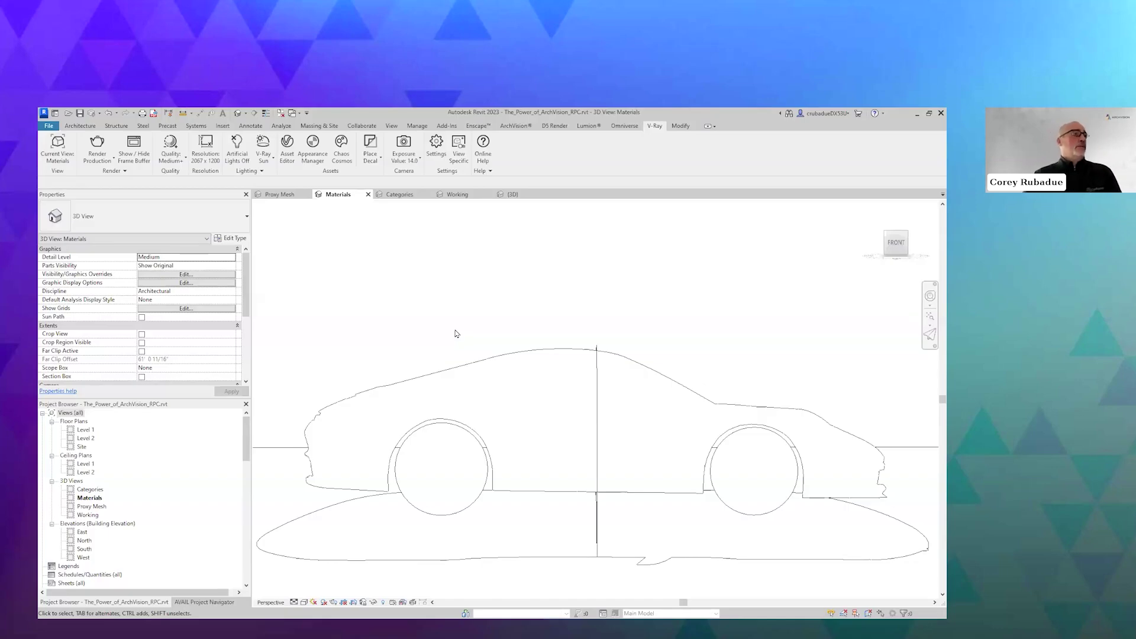
# Step: Switch to the Categories view, select the kid entourage figure, and open its Edit Type properties
pyautogui.click(400, 195)
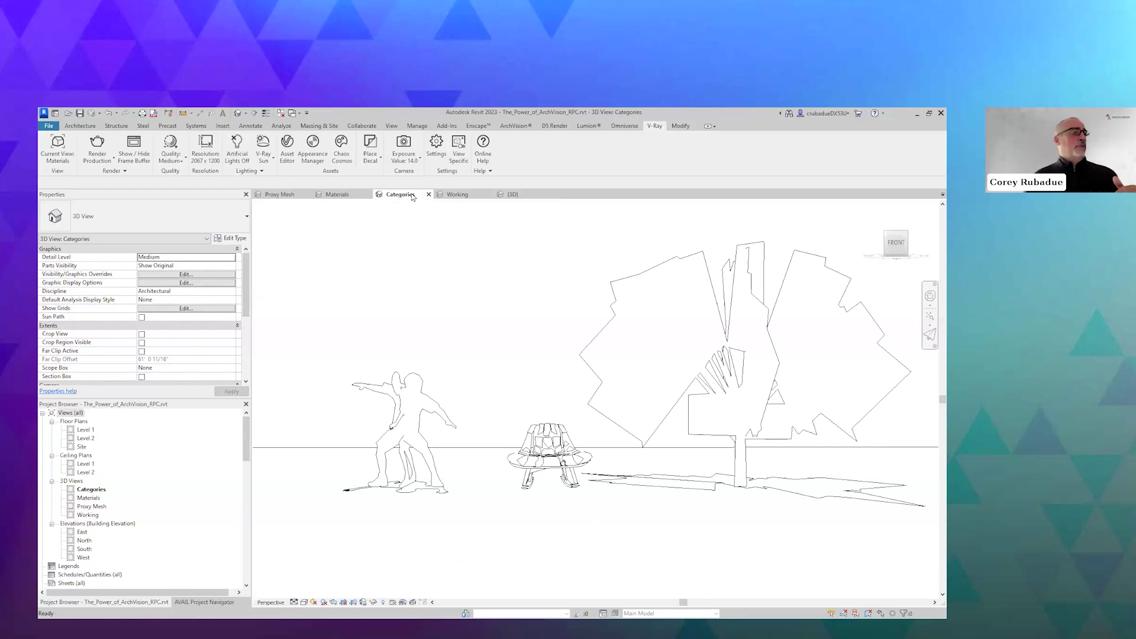
pyautogui.click(417, 374)
pyautogui.click(231, 238)
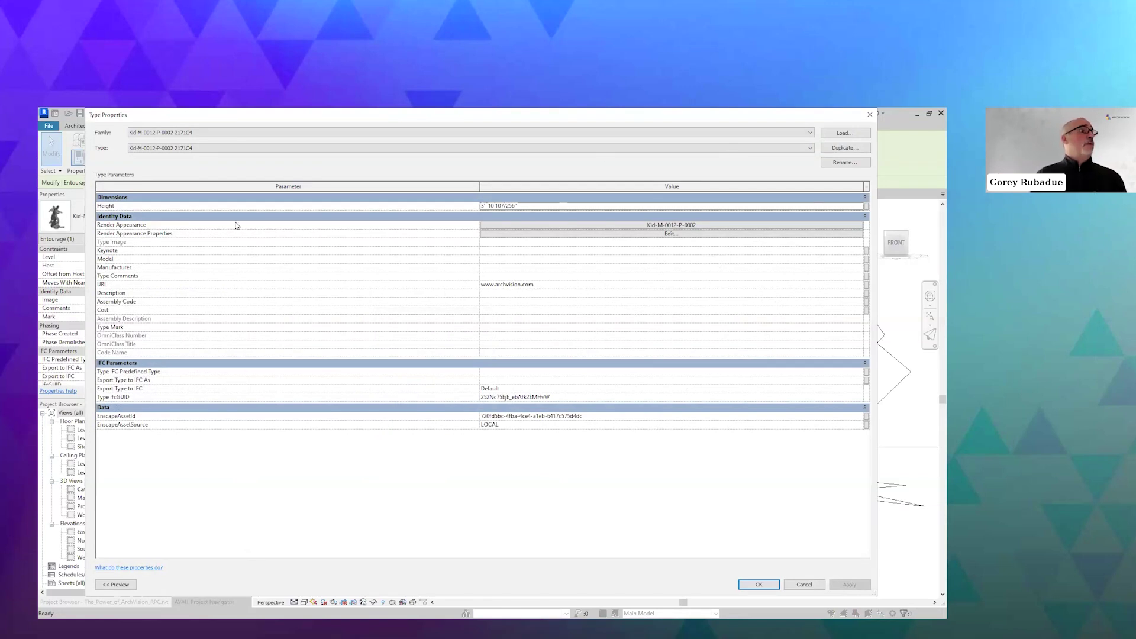
# Step: Preview the kid figure's Render Appearance Properties, then cancel both dialogs without changes
pyautogui.click(658, 235)
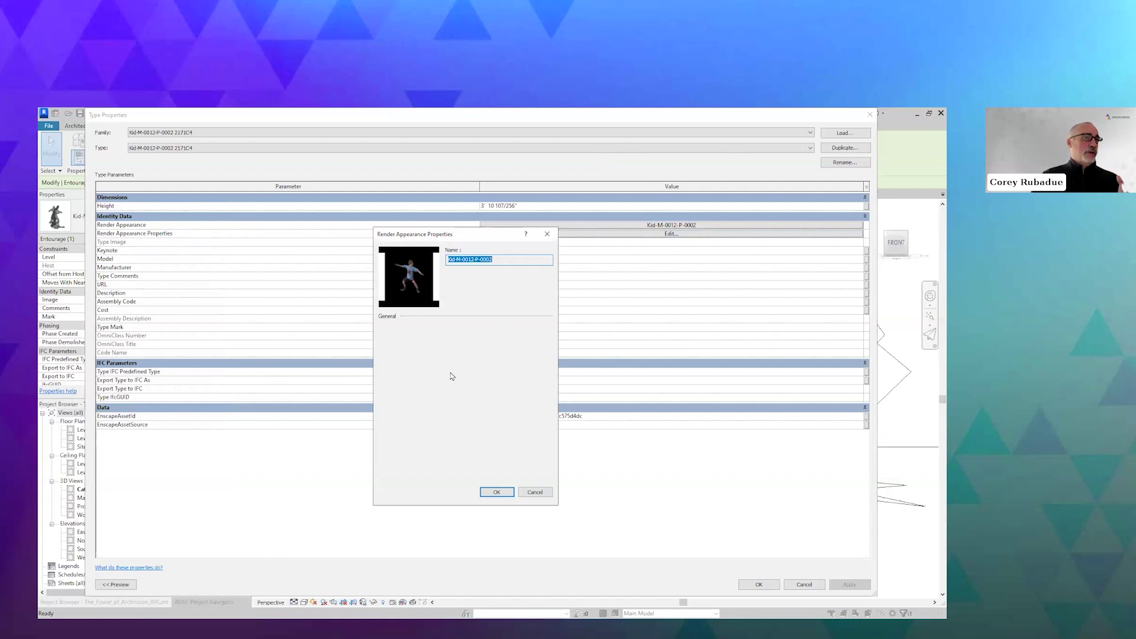
pyautogui.click(534, 493)
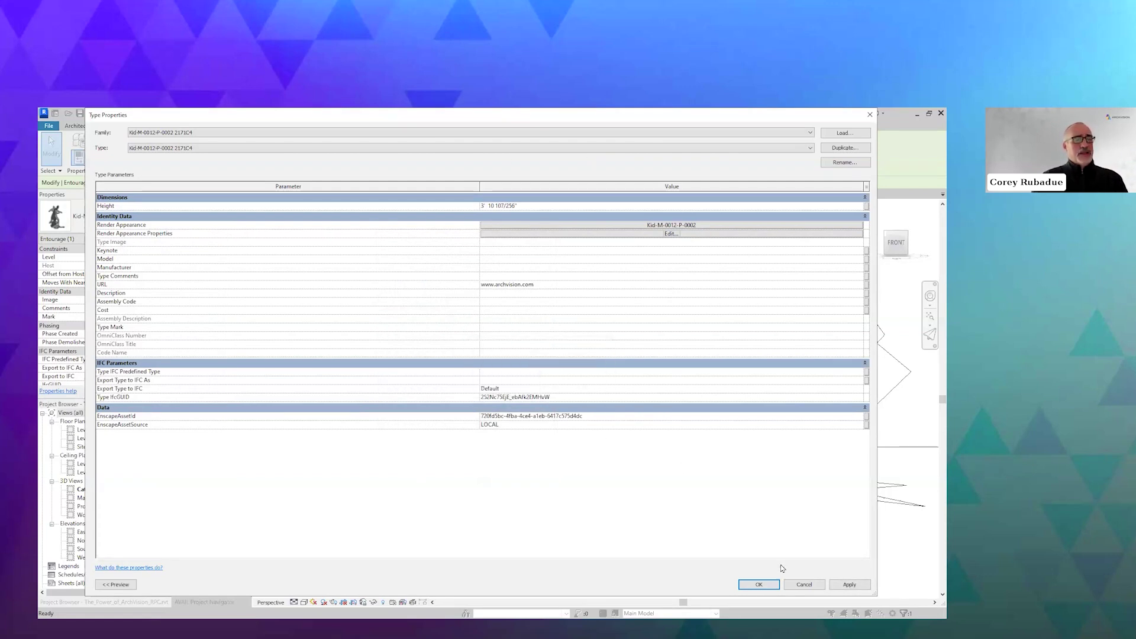
pyautogui.click(812, 587)
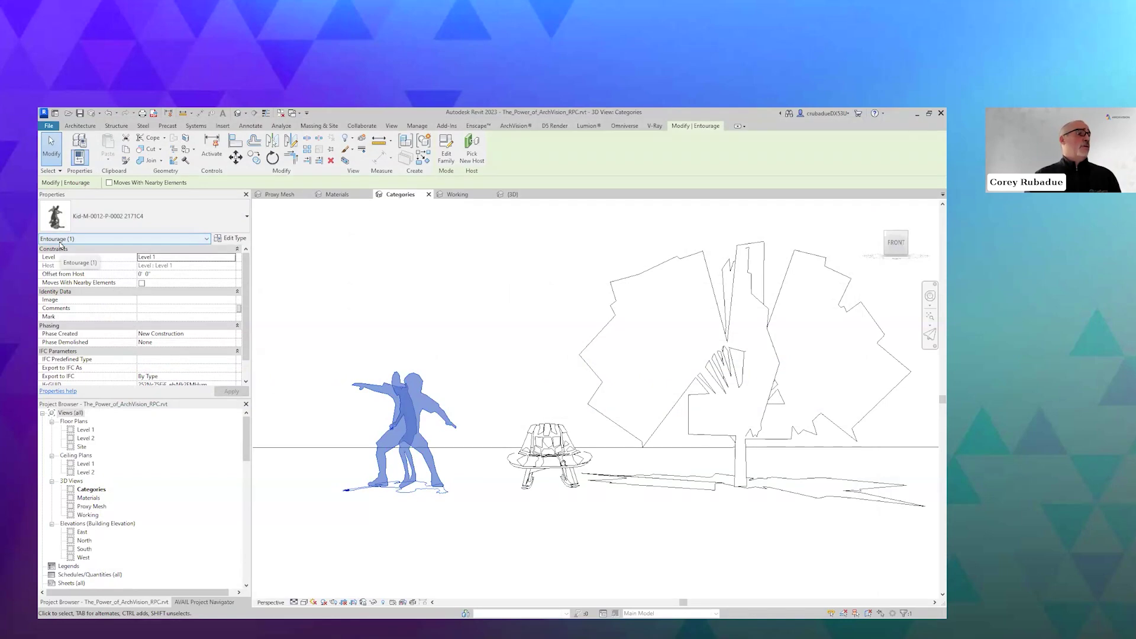
pyautogui.click(468, 379)
pyautogui.click(554, 433)
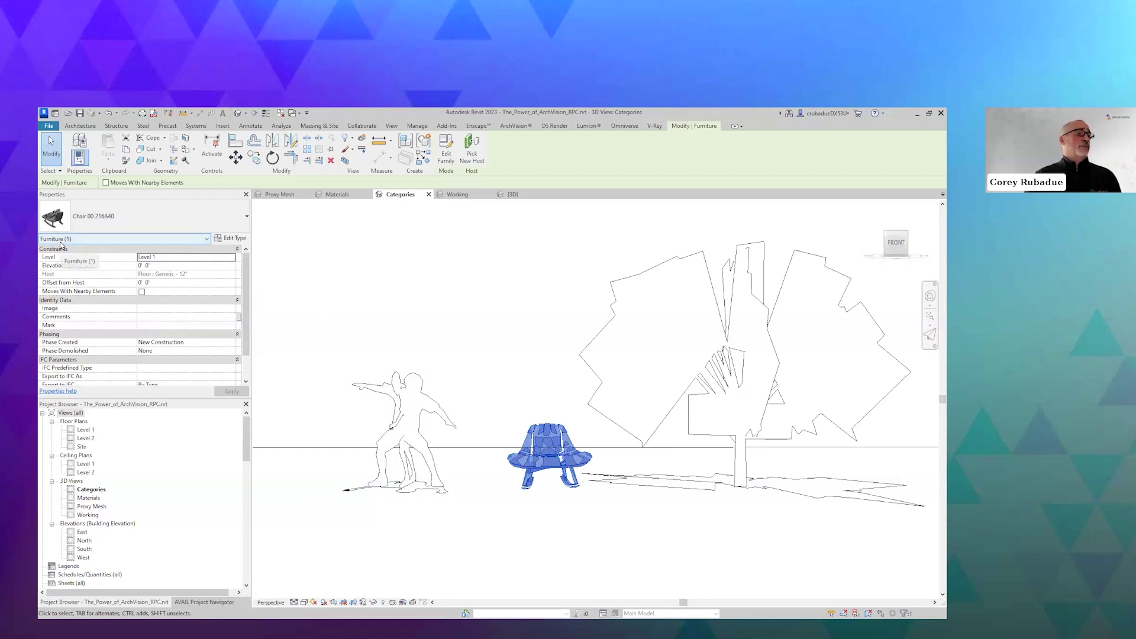
pyautogui.click(715, 299)
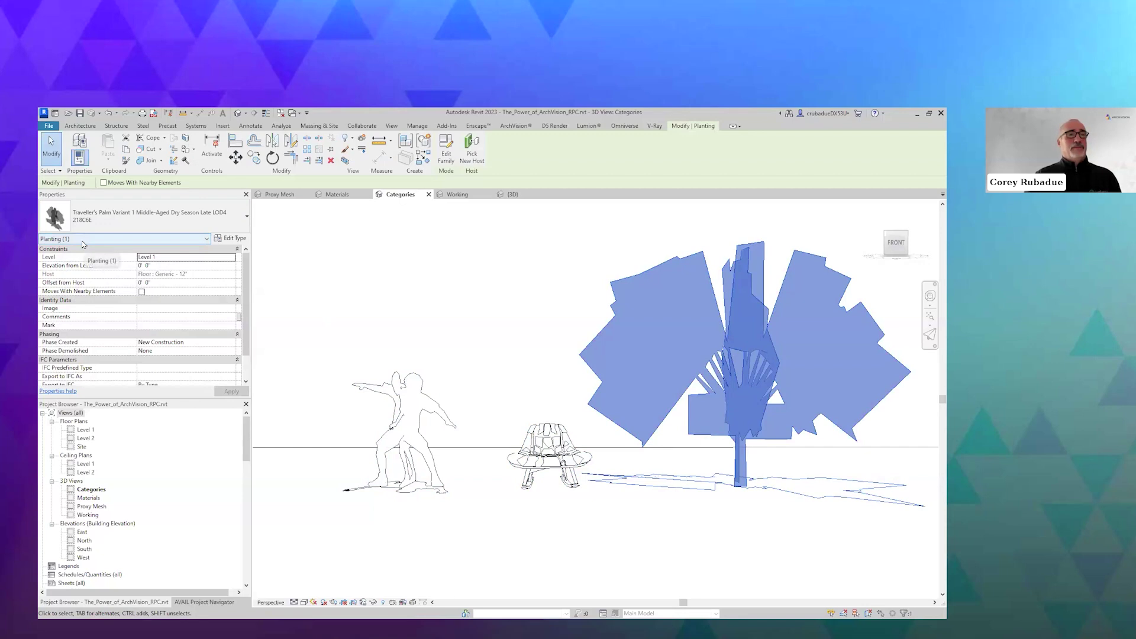
pyautogui.click(476, 354)
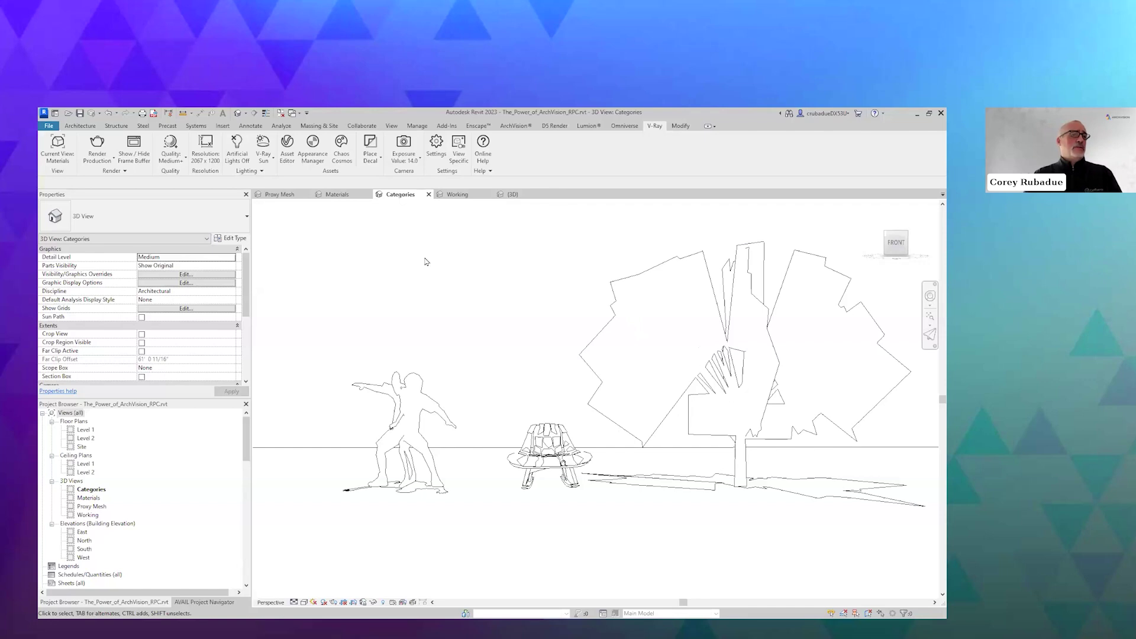
# Step: Switch to the Working 3D view, browse the View, Manage and Collaborate tools, then show Massing & Site
pyautogui.click(458, 194)
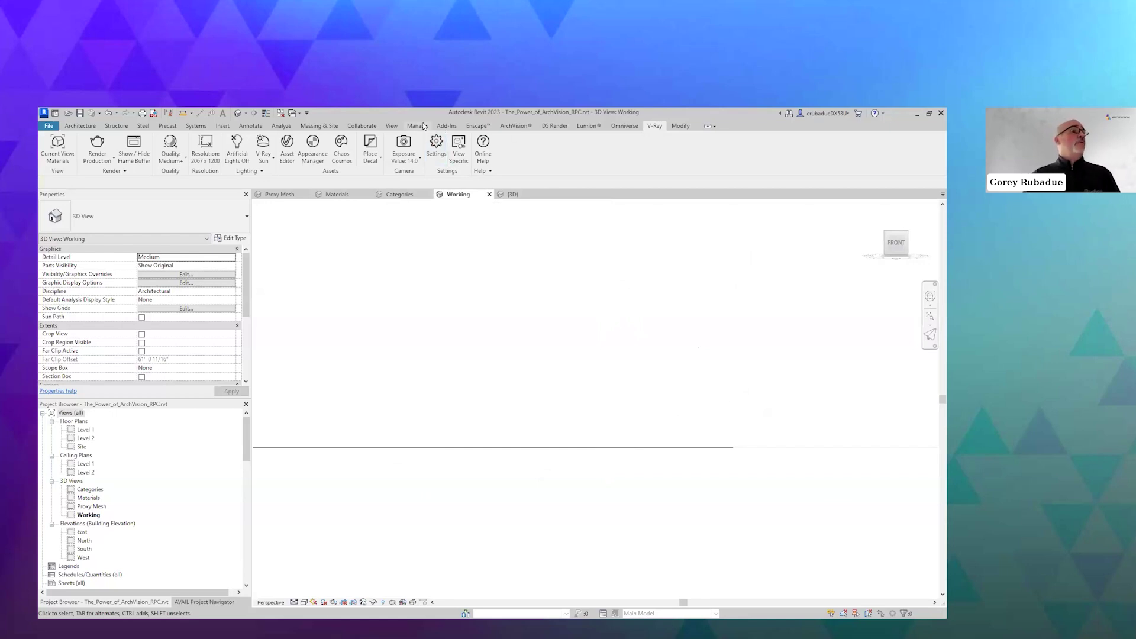
pyautogui.click(393, 127)
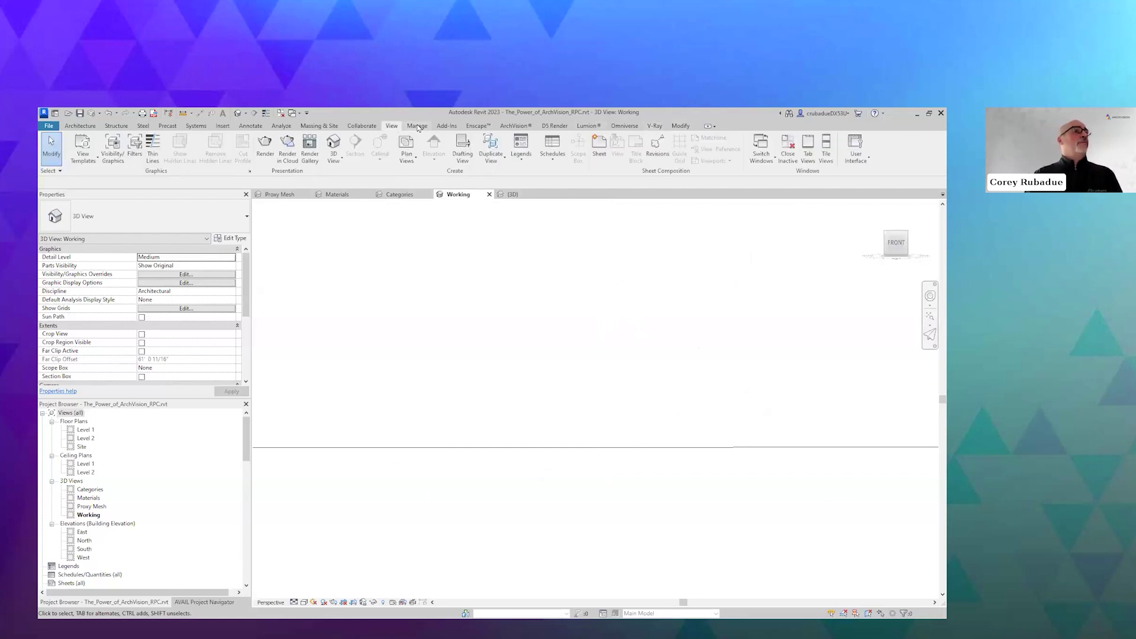
pyautogui.click(418, 128)
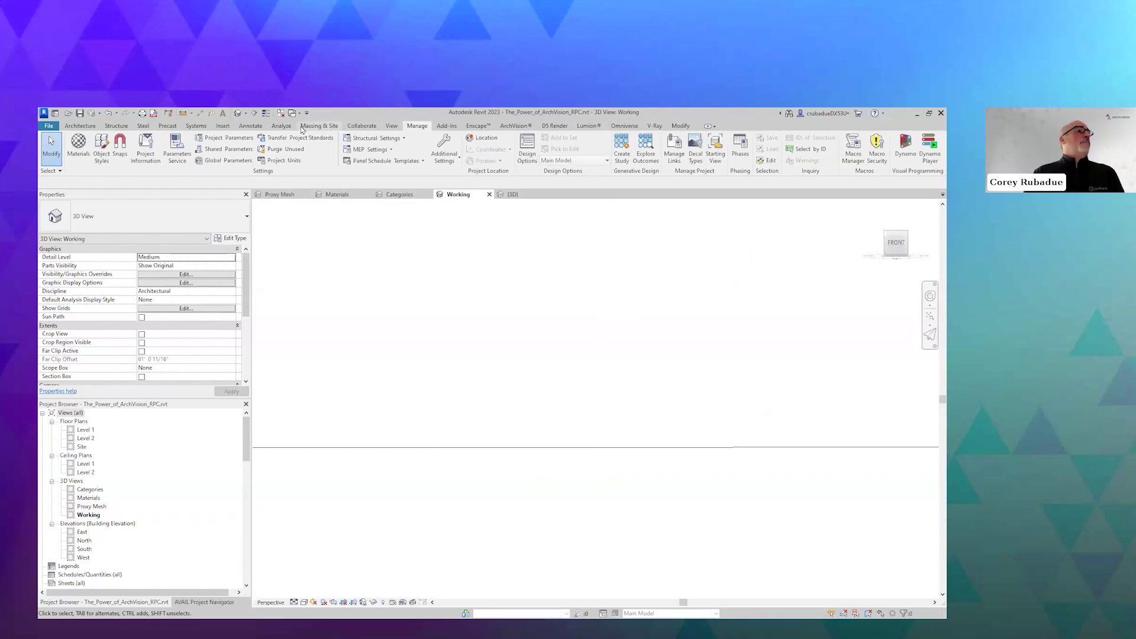
pyautogui.click(363, 128)
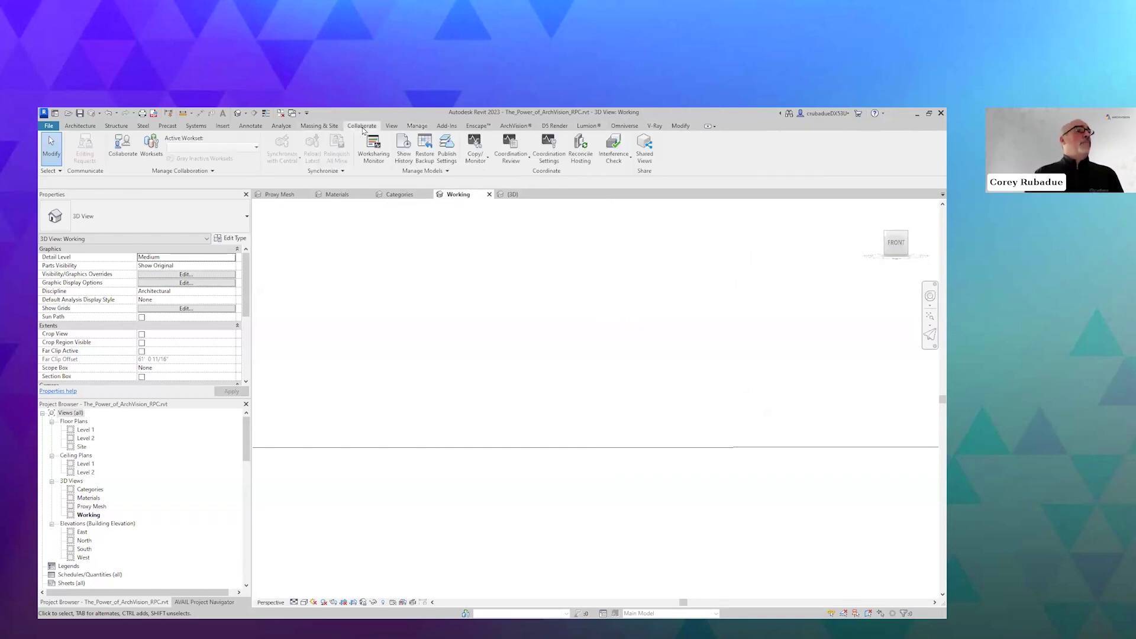
pyautogui.click(311, 128)
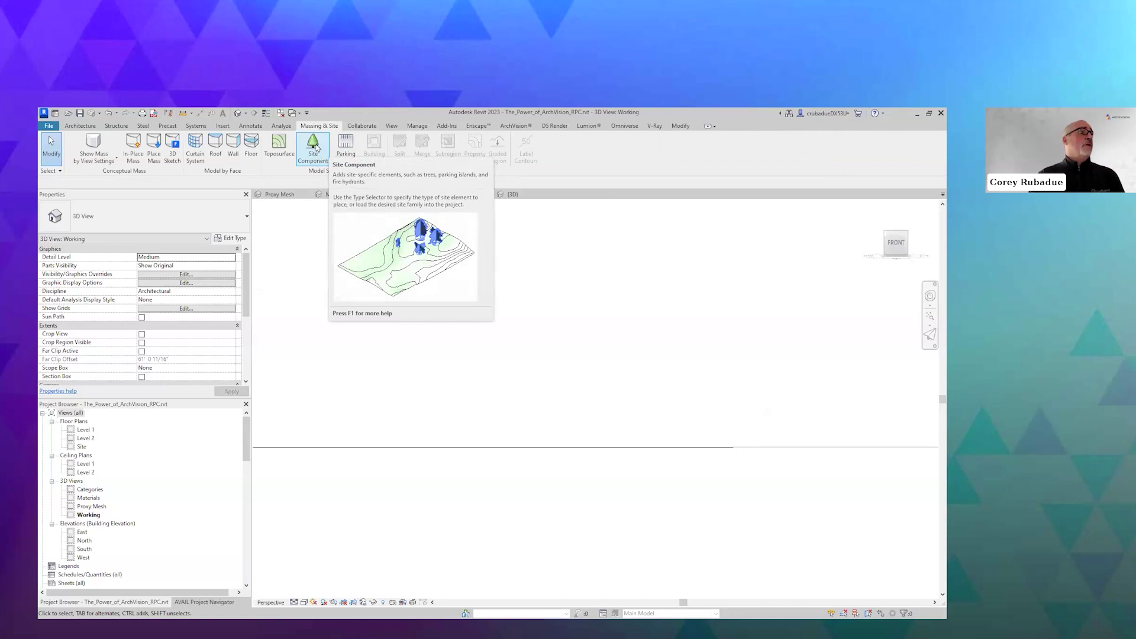
# Step: Save the project and place one Traveller's Palm site component in the Working 3D view
pyautogui.click(316, 148)
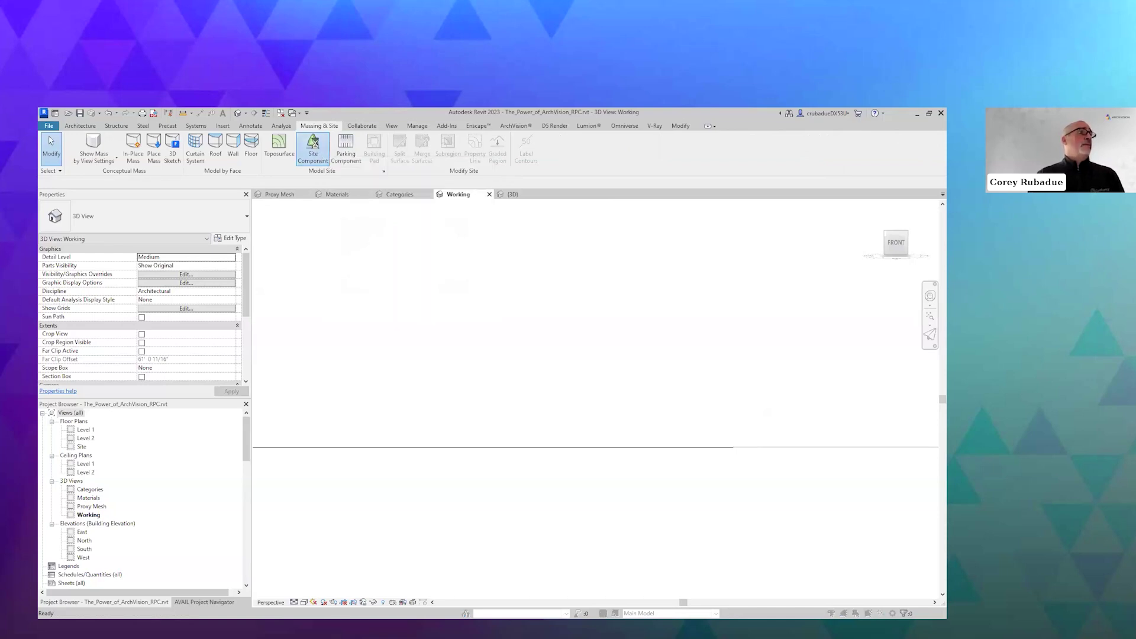
pyautogui.click(453, 346)
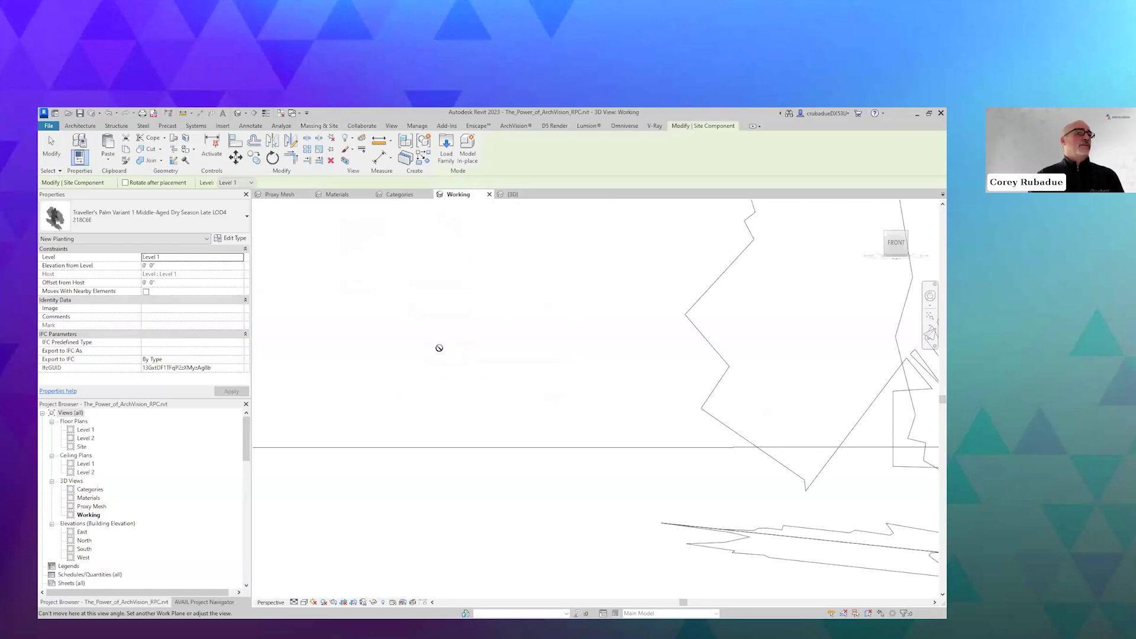
pyautogui.click(576, 531)
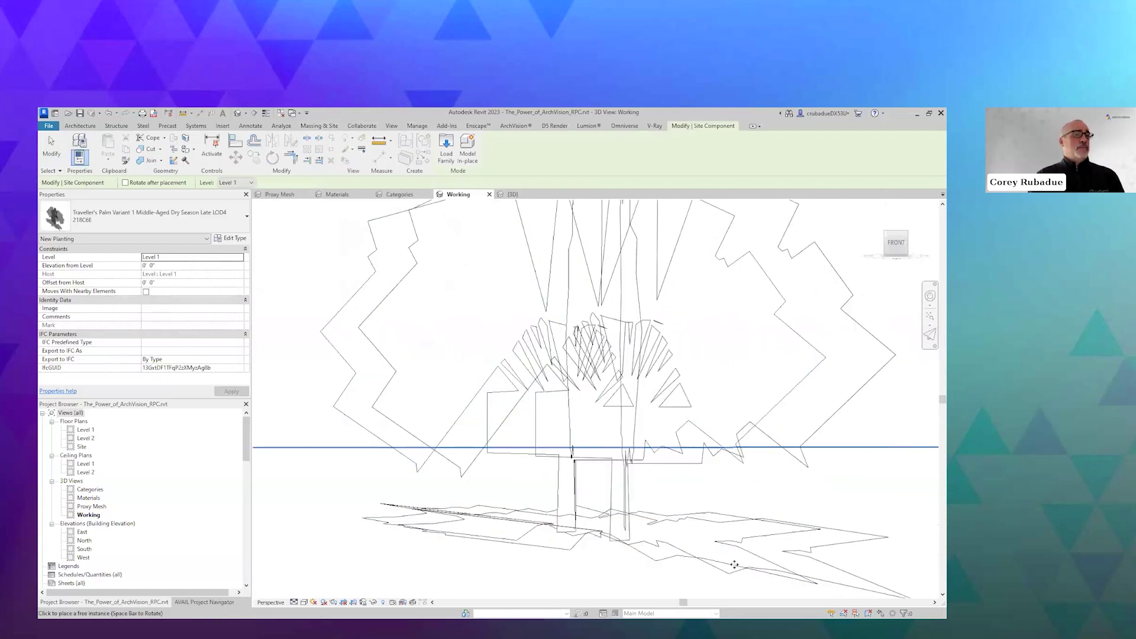
pyautogui.press('Escape')
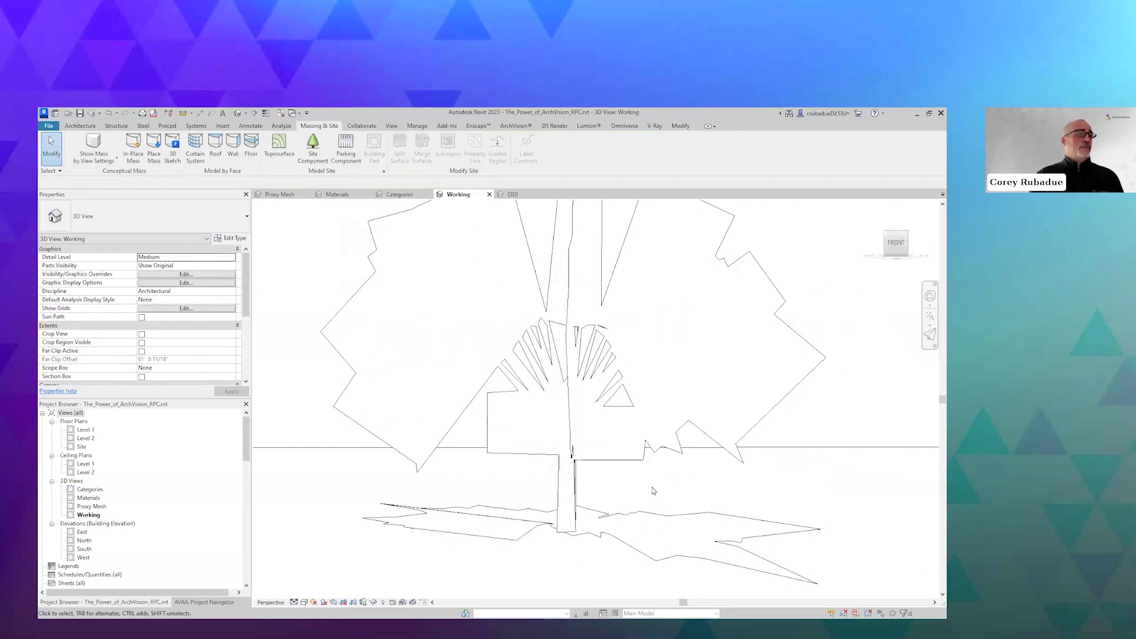
# Step: Select the placed palm and scroll through the planting types in the Properties type selector
pyautogui.click(568, 367)
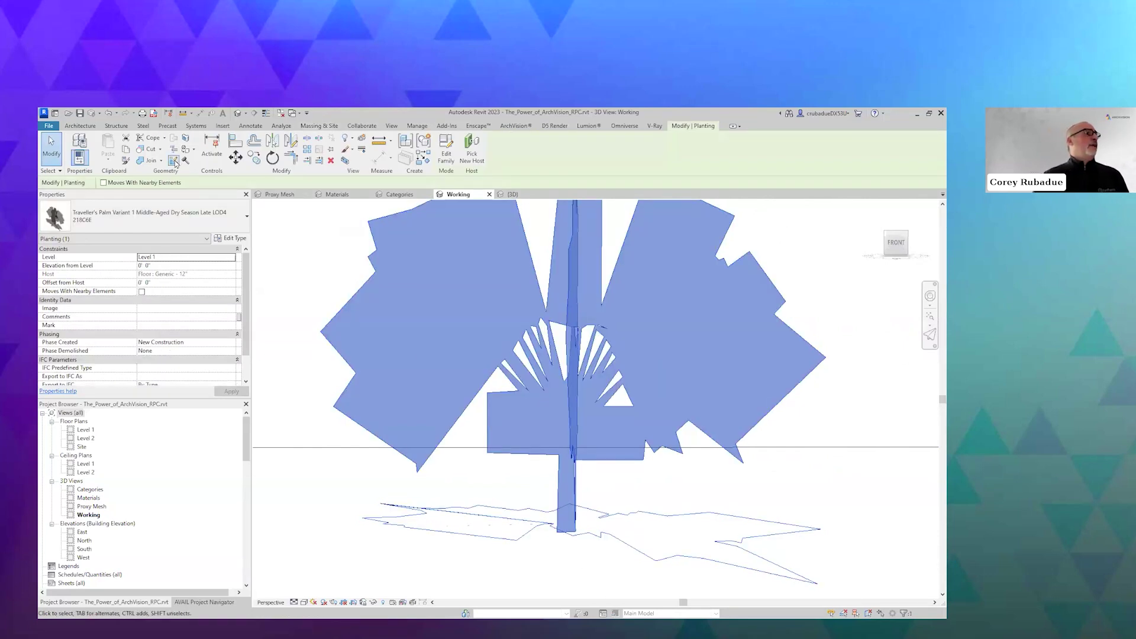
pyautogui.click(176, 217)
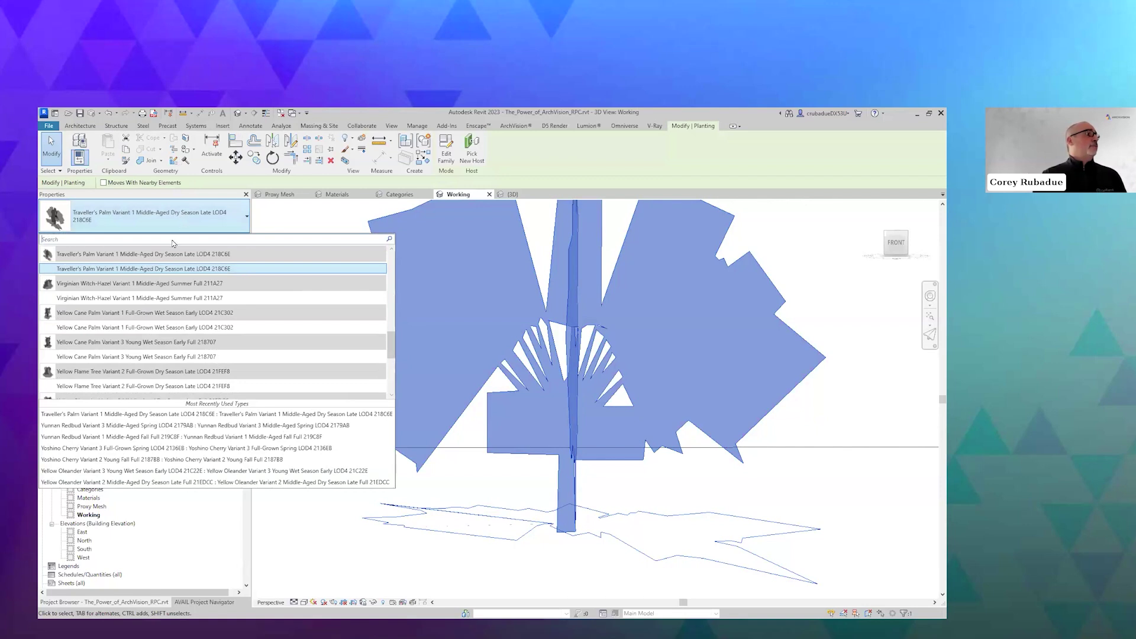
pyautogui.scroll(-2, 164, 365)
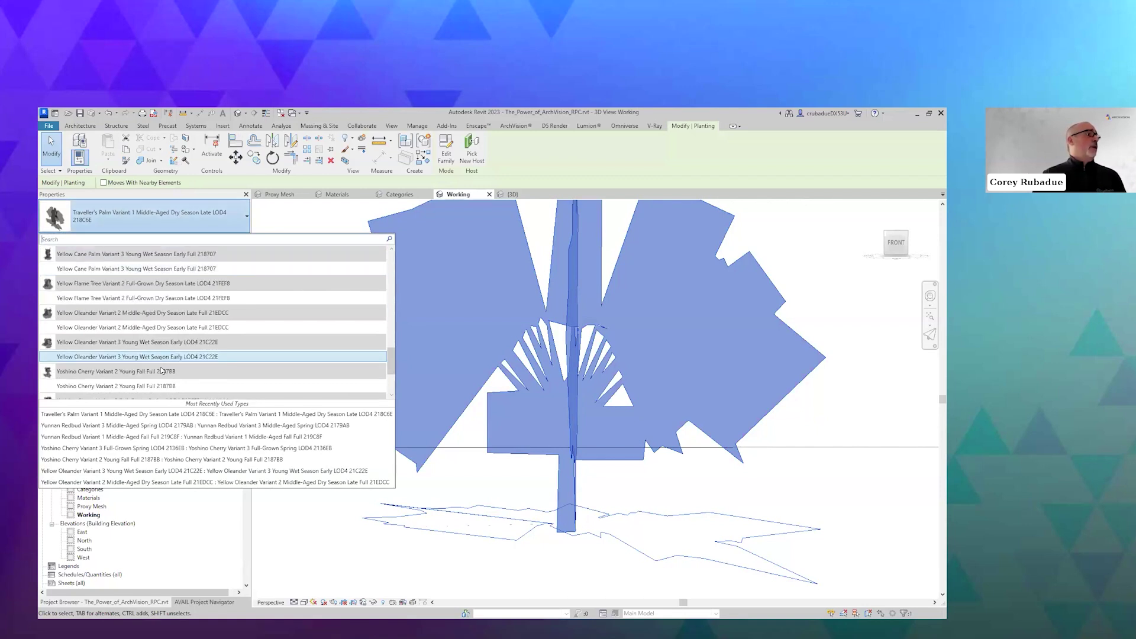
pyautogui.scroll(-2, 161, 374)
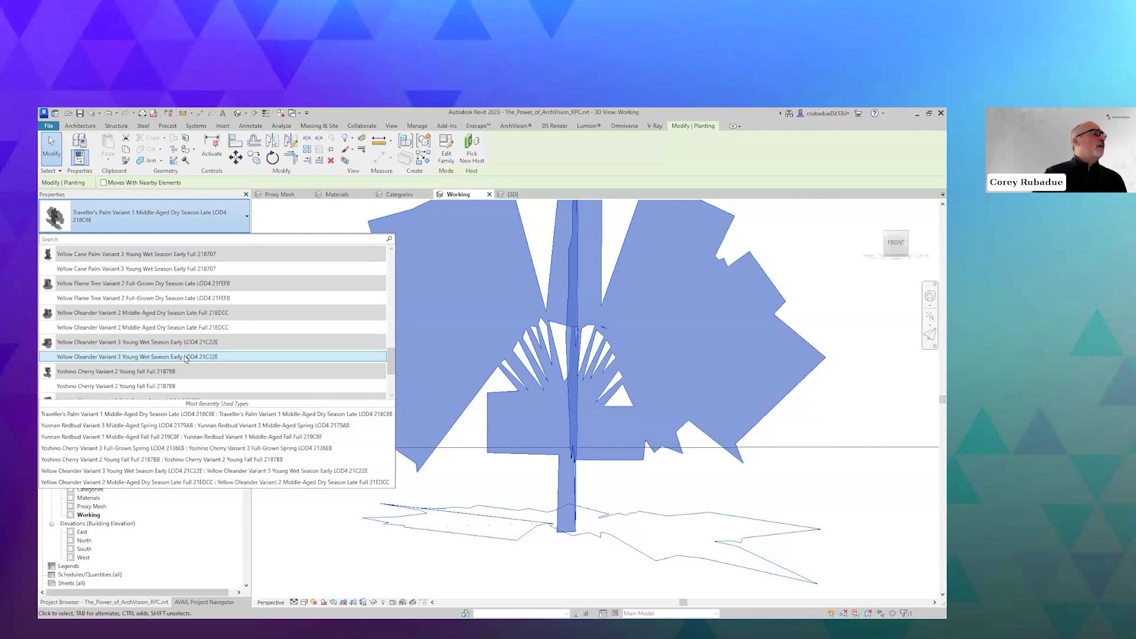
pyautogui.scroll(15, 125, 315)
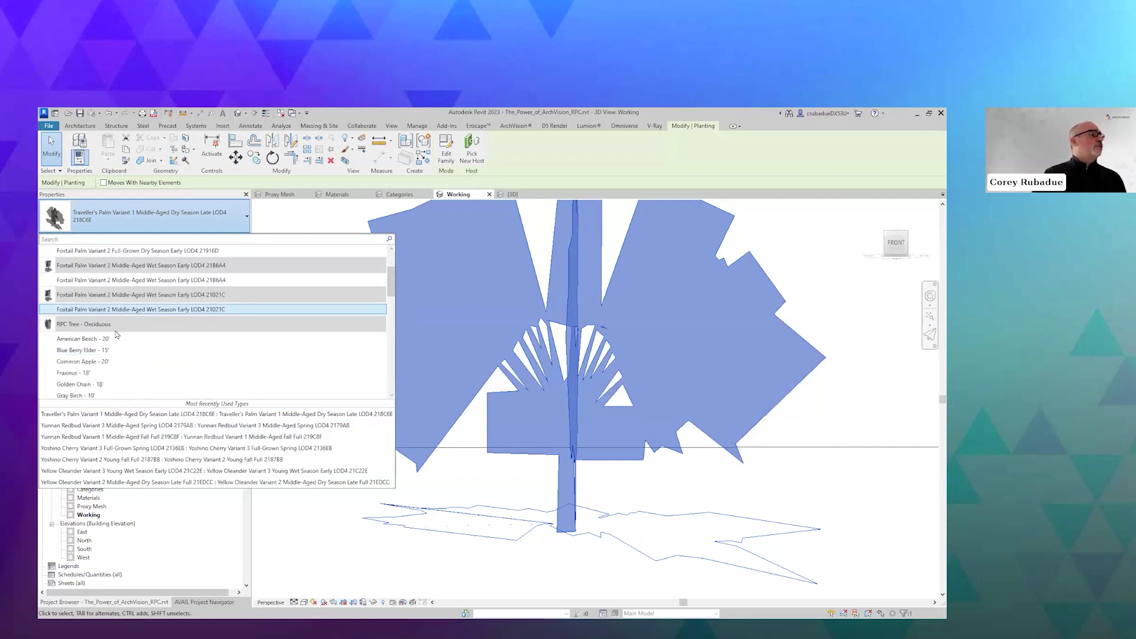
pyautogui.scroll(-1, 122, 313)
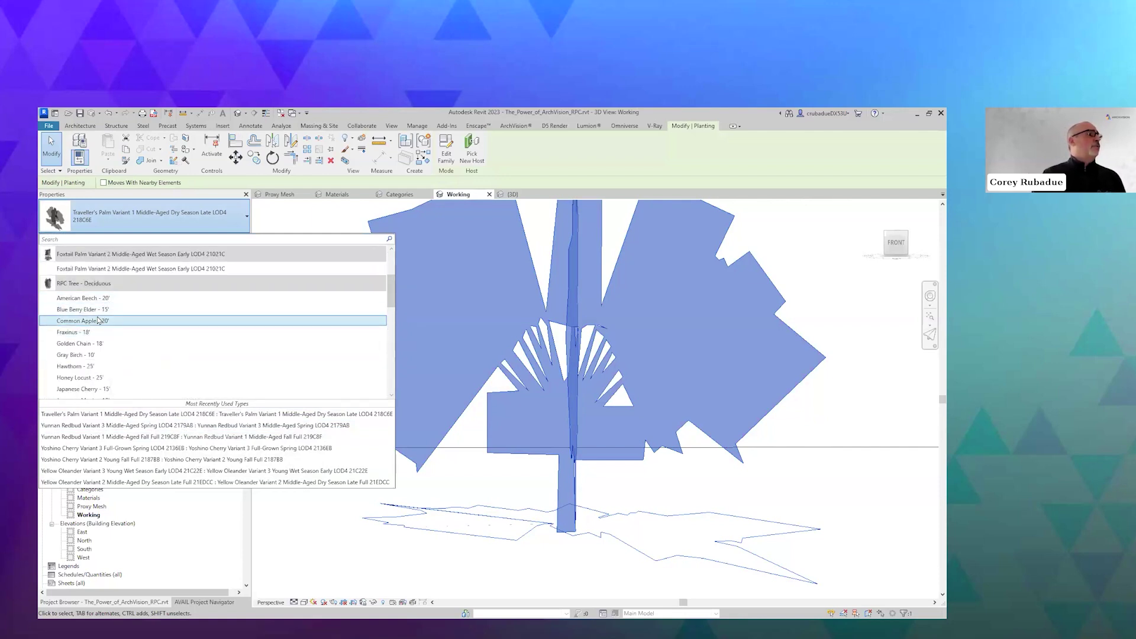
# Step: Change the palm to RPC Tree - Deciduous Blue Berry Elder and check its outline
pyautogui.click(107, 310)
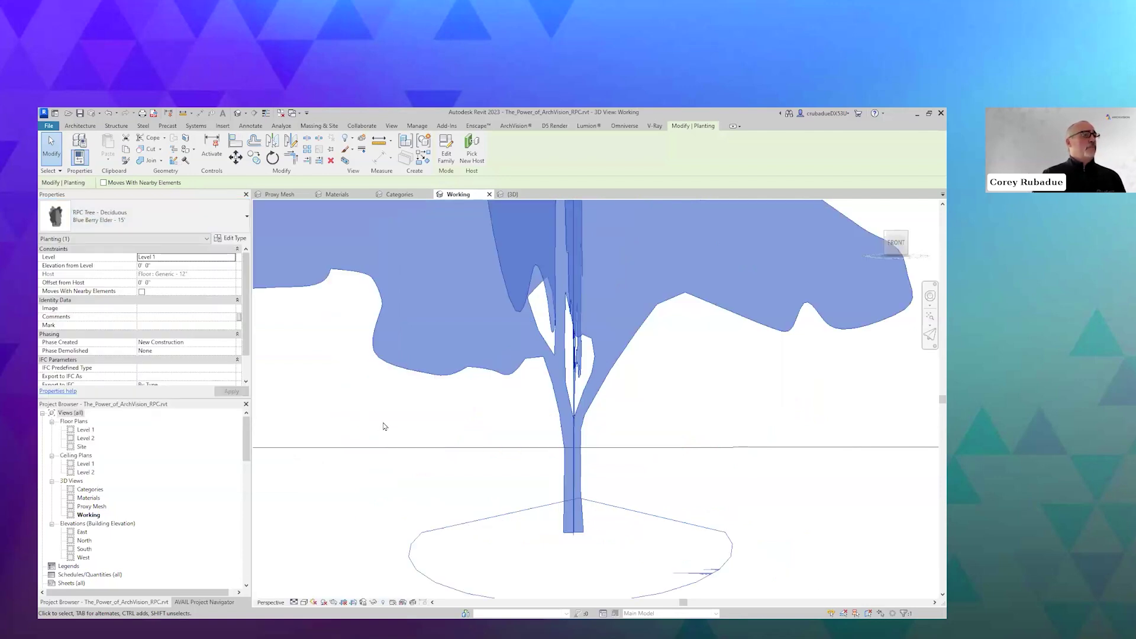
pyautogui.click(383, 426)
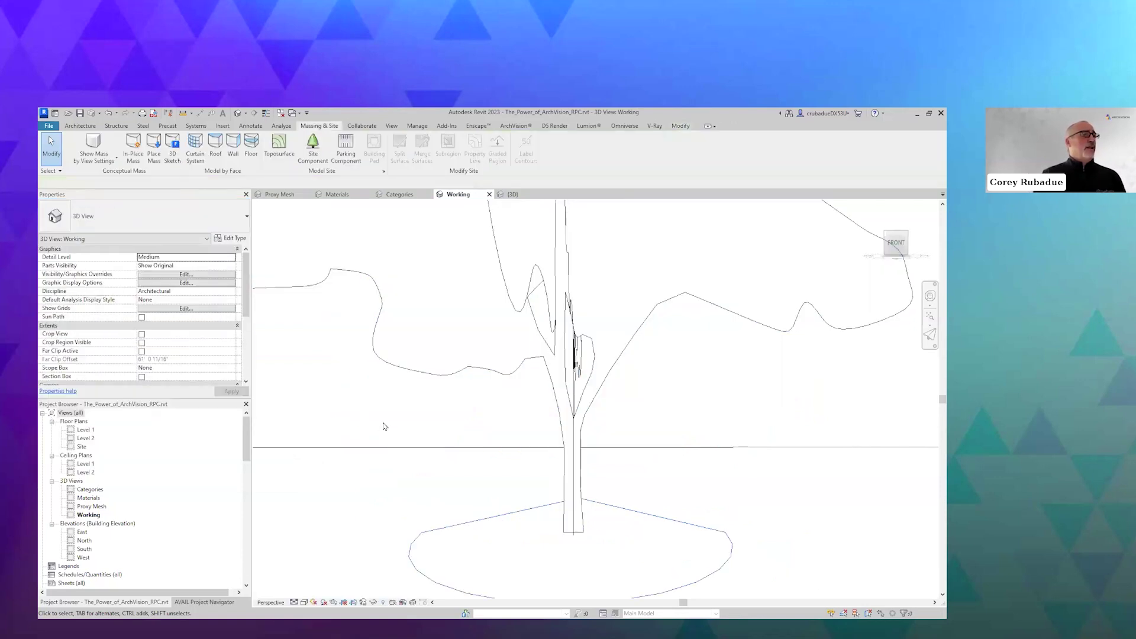
pyautogui.click(429, 376)
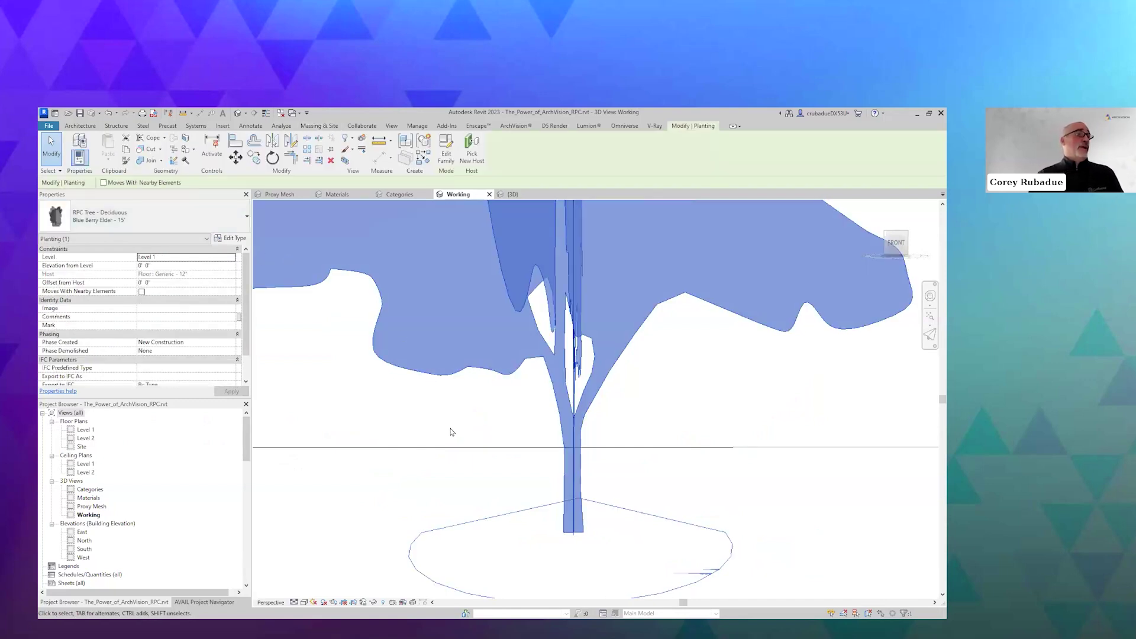
# Step: Reselect the Blue Berry Elder tree and delete it
pyautogui.click(403, 402)
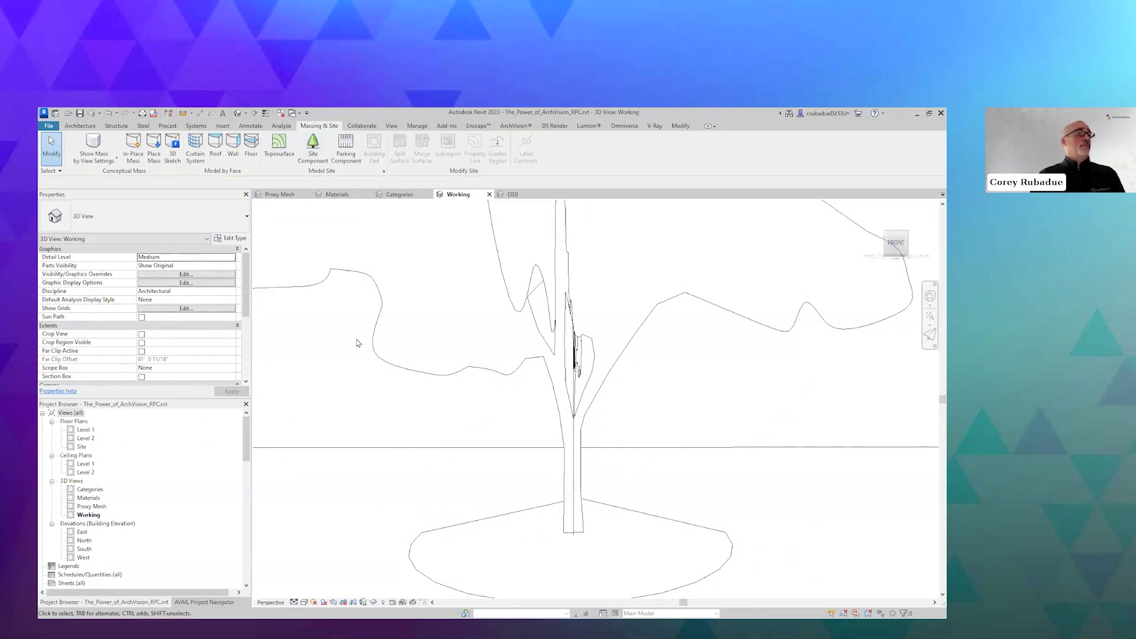
pyautogui.click(580, 403)
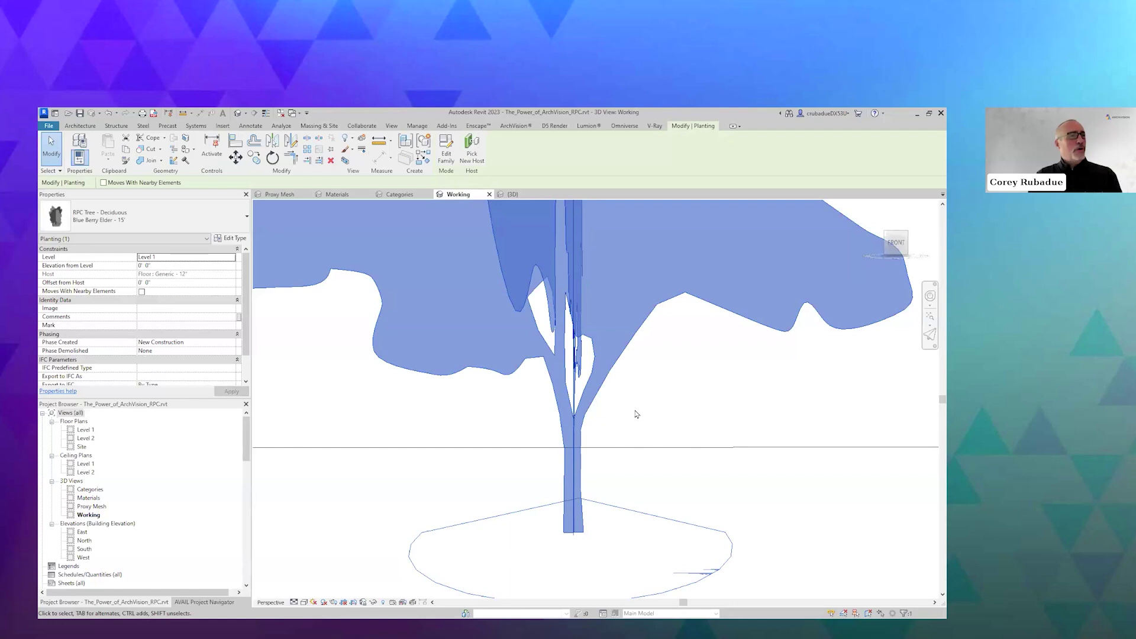
pyautogui.press('Delete')
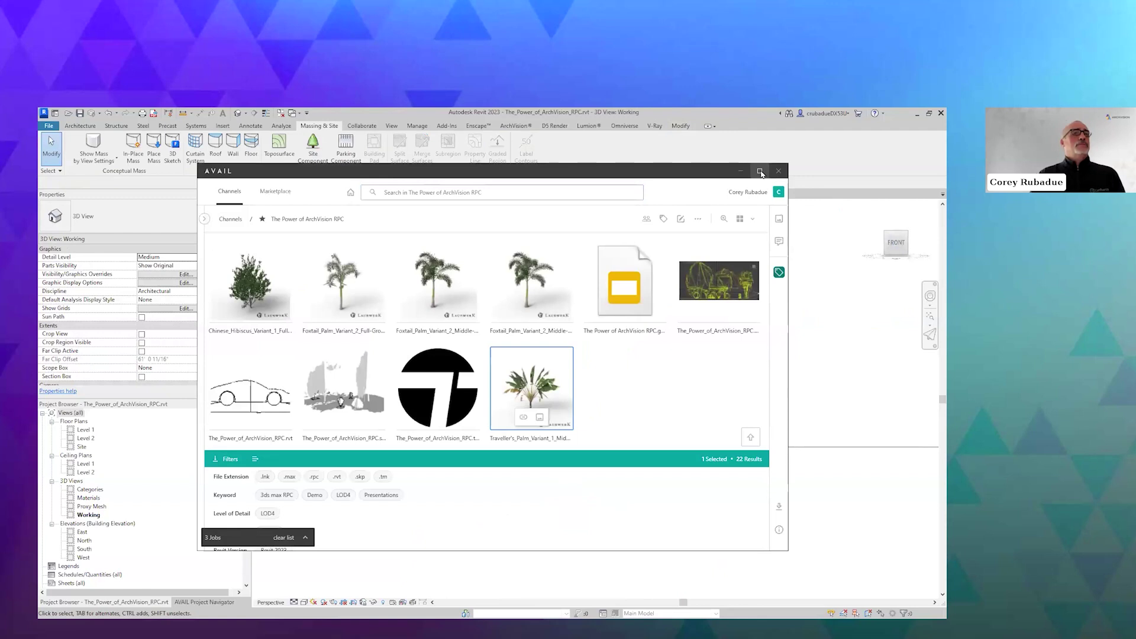
# Step: Maximize AVAIL, open the Laubwerk channel and rerun the recent Traveller's Palm LOD4 search
pyautogui.click(763, 174)
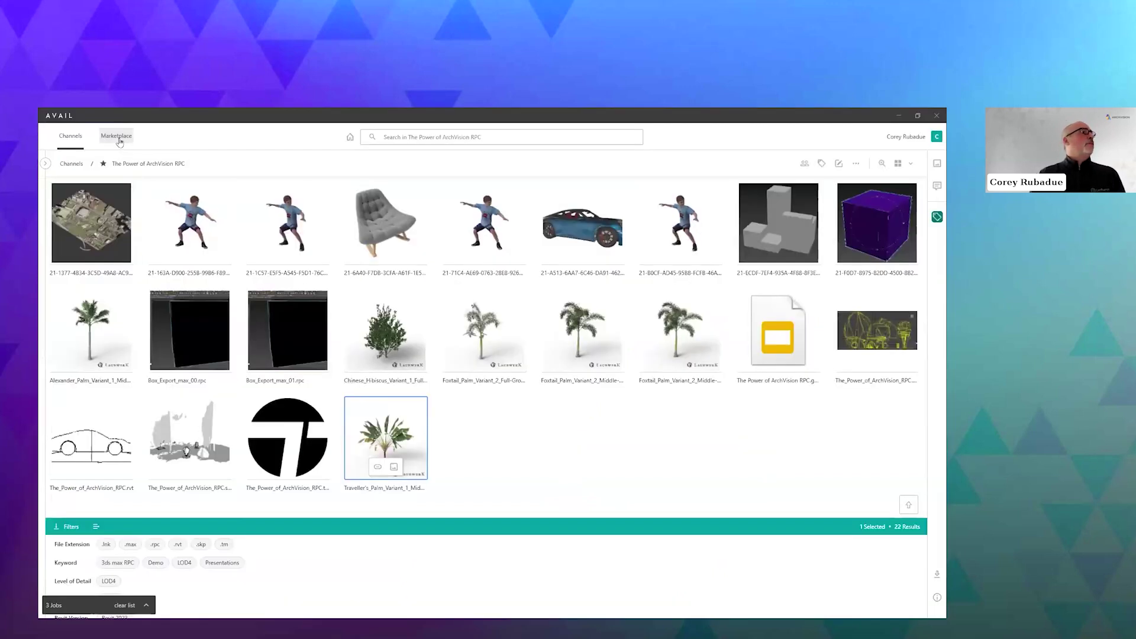
pyautogui.click(72, 163)
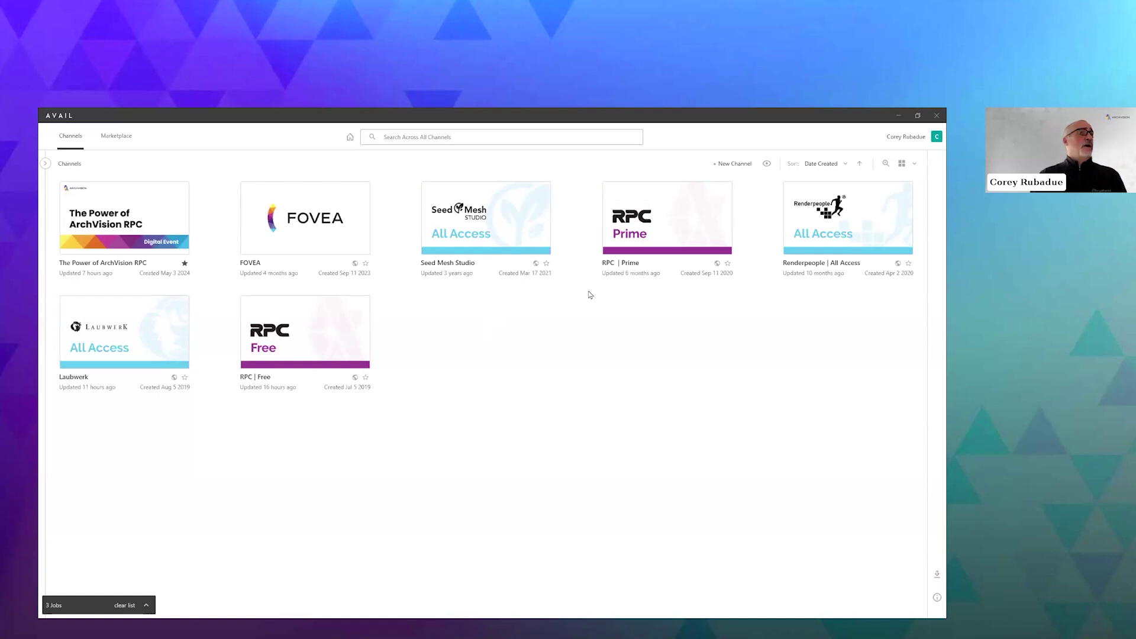
pyautogui.click(177, 335)
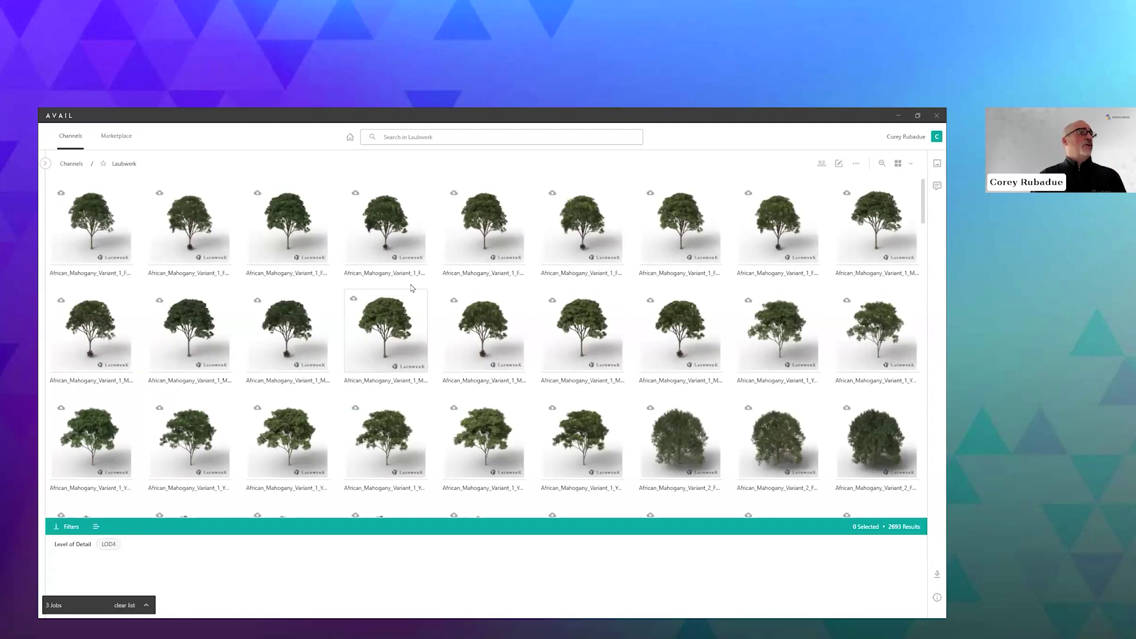
pyautogui.click(457, 137)
pyautogui.click(452, 181)
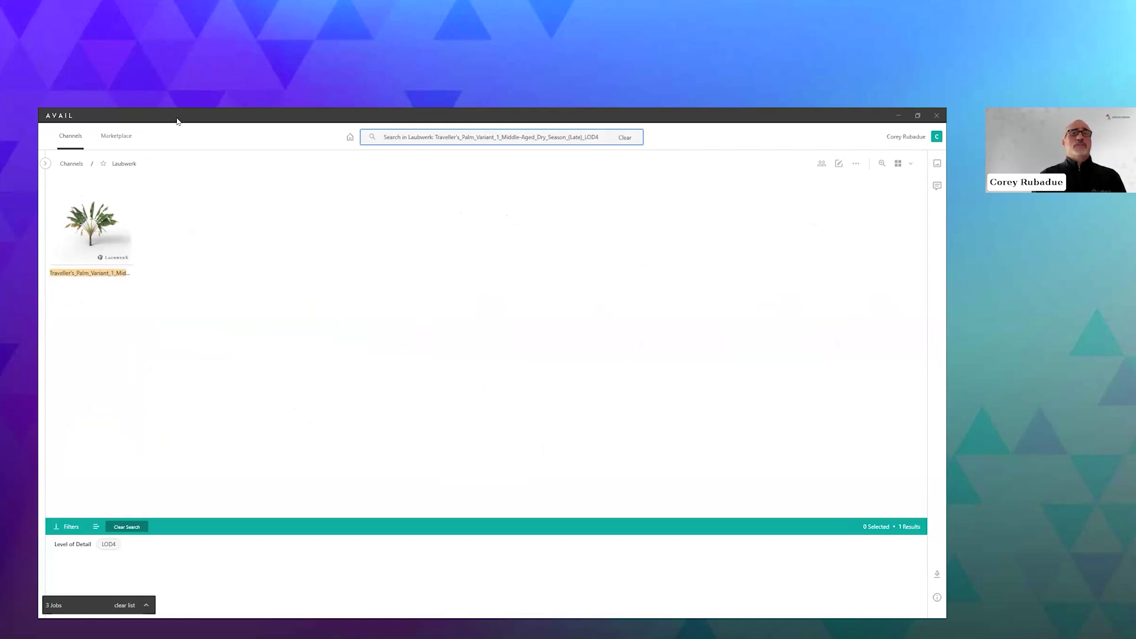
# Step: Restore AVAIL to a smaller window and drag the Traveller's Palm LOD4 into Revit's Working 3D view
pyautogui.doubleClick(177, 121)
pyautogui.moveTo(742, 290); pyautogui.dragTo(539, 507)
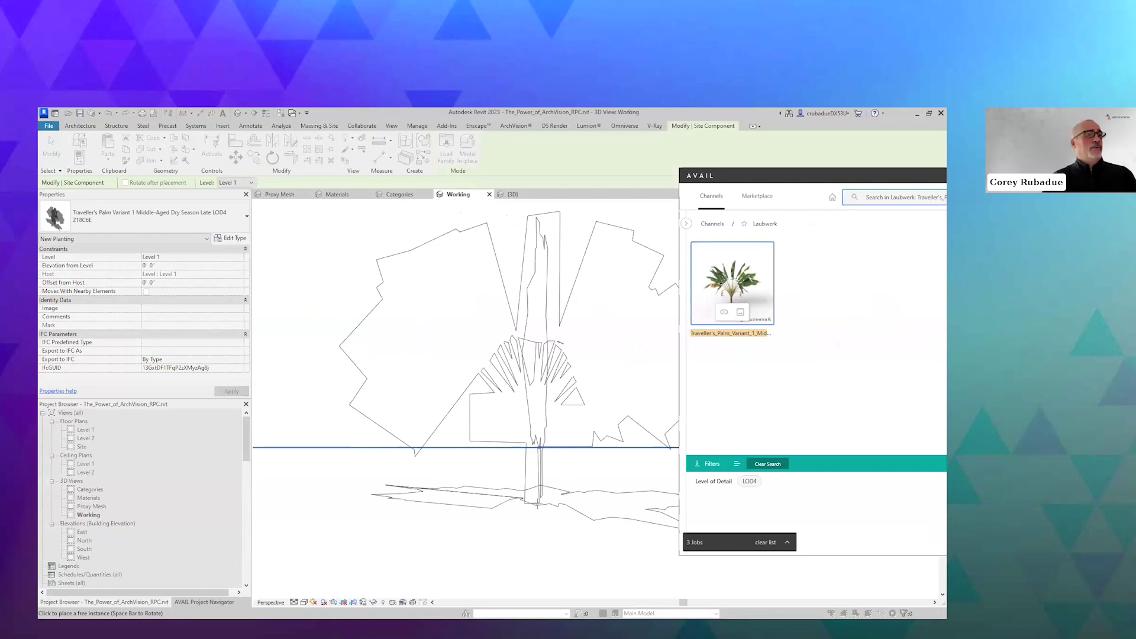
pyautogui.click(529, 513)
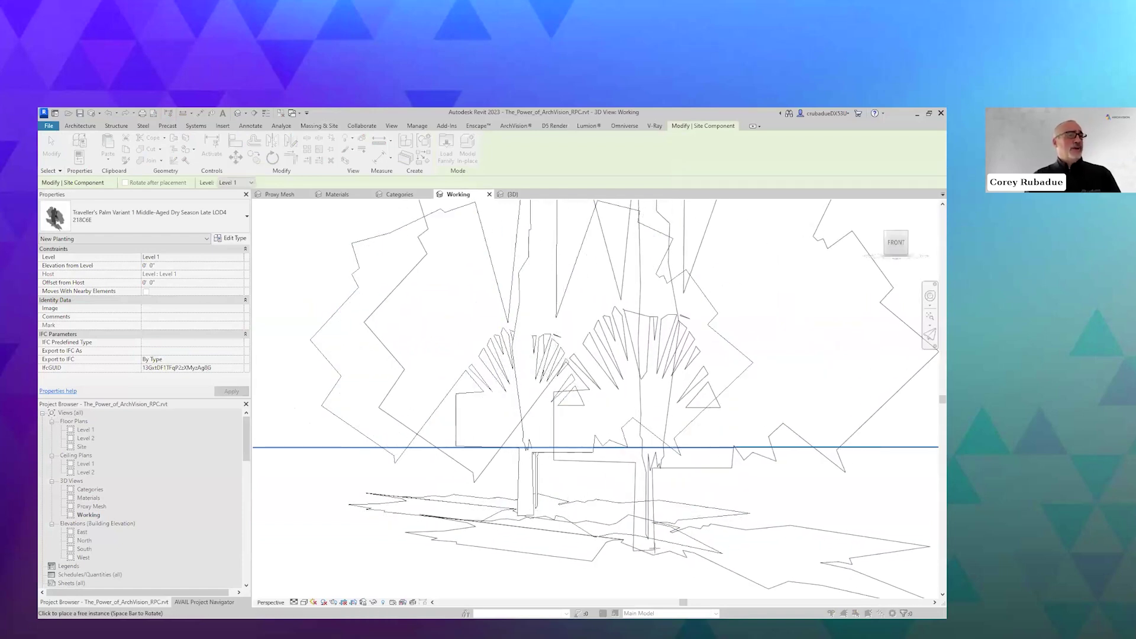
pyautogui.press('Escape')
pyautogui.press('Escape')
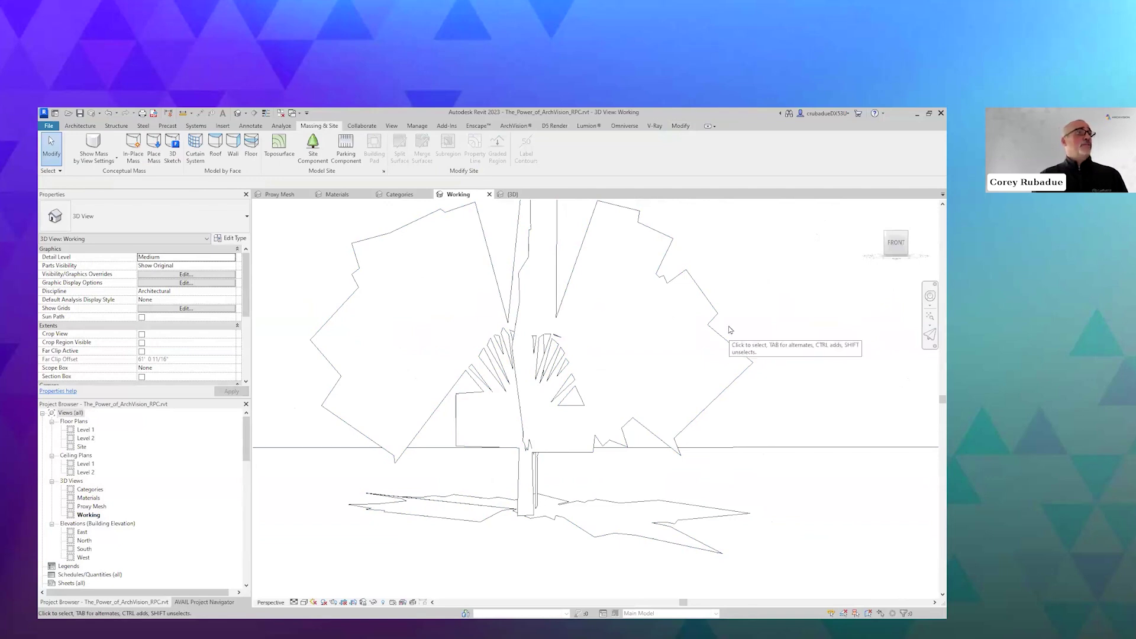
# Step: In SketchUp, select the white cube, rocking chair and tree to inspect their Entity Info
pyautogui.hotkey('alt', 'Tab')
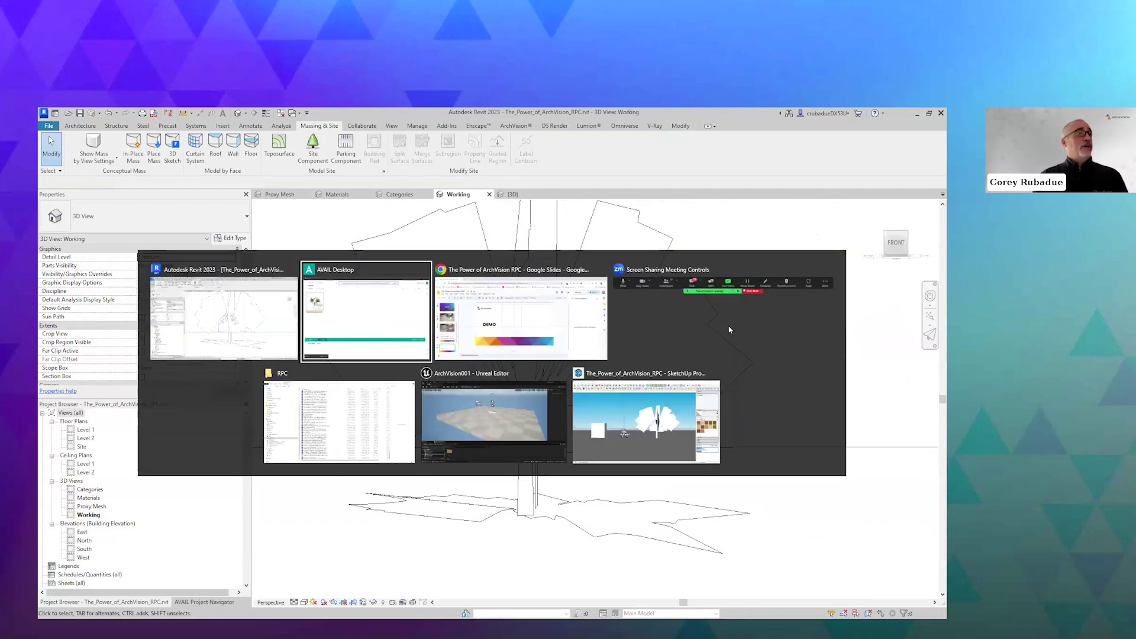
pyautogui.hotkey('alt', 'Tab')
pyautogui.hotkey('alt', 'Tab')
pyautogui.hotkey('alt', 'Tab')
pyautogui.hotkey('alt', 'Tab')
pyautogui.hotkey('alt', 'Tab')
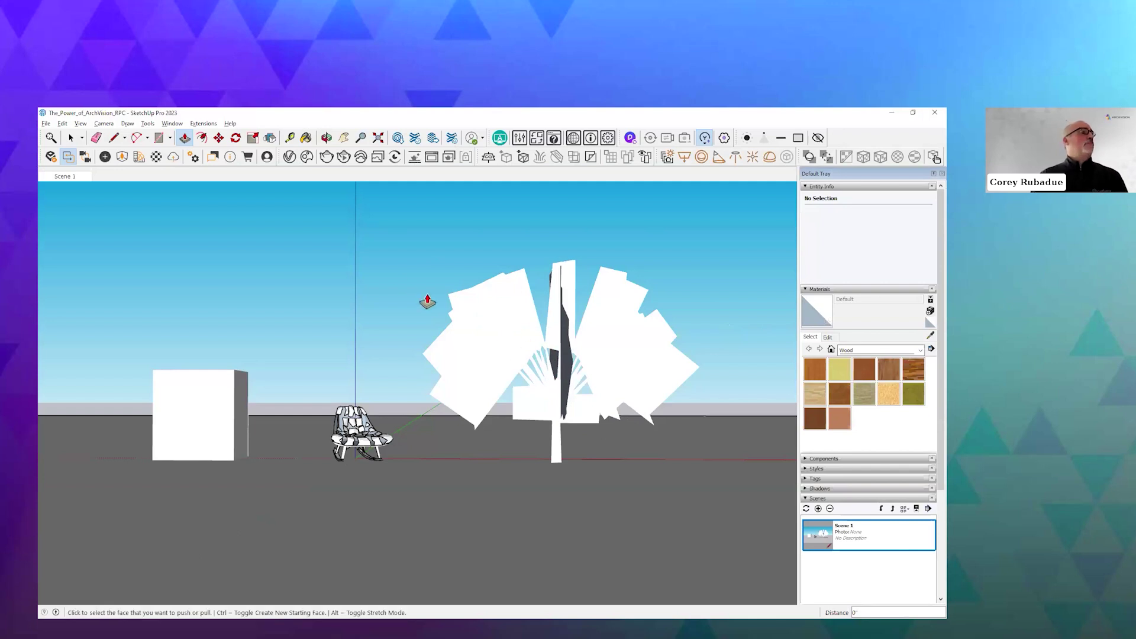
pyautogui.click(71, 139)
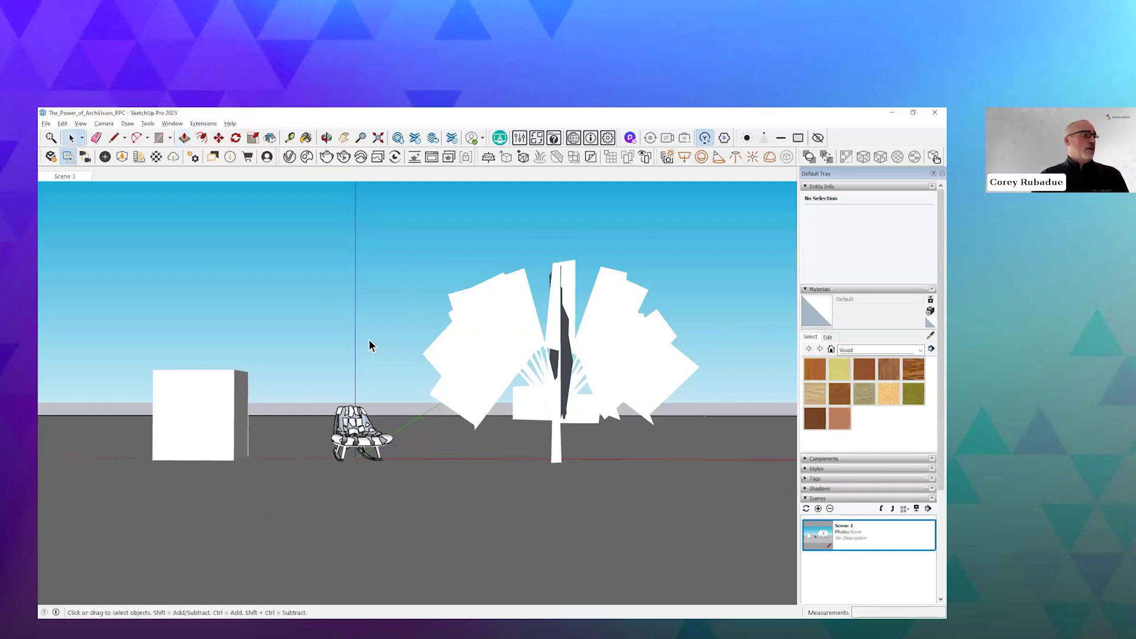
pyautogui.click(163, 397)
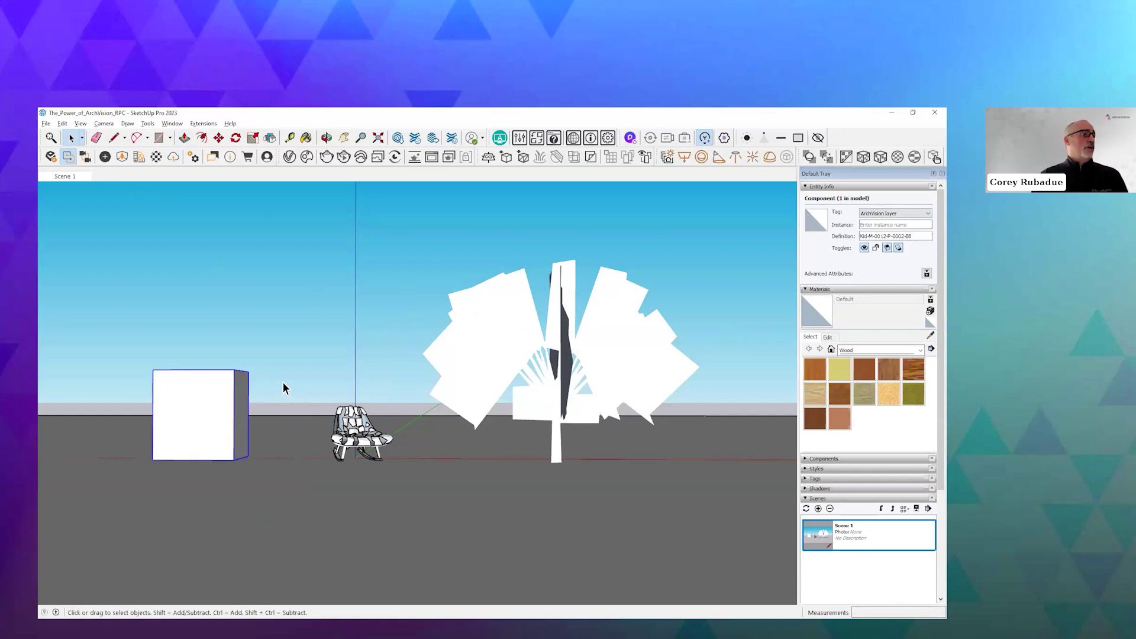
pyautogui.click(353, 435)
pyautogui.click(470, 346)
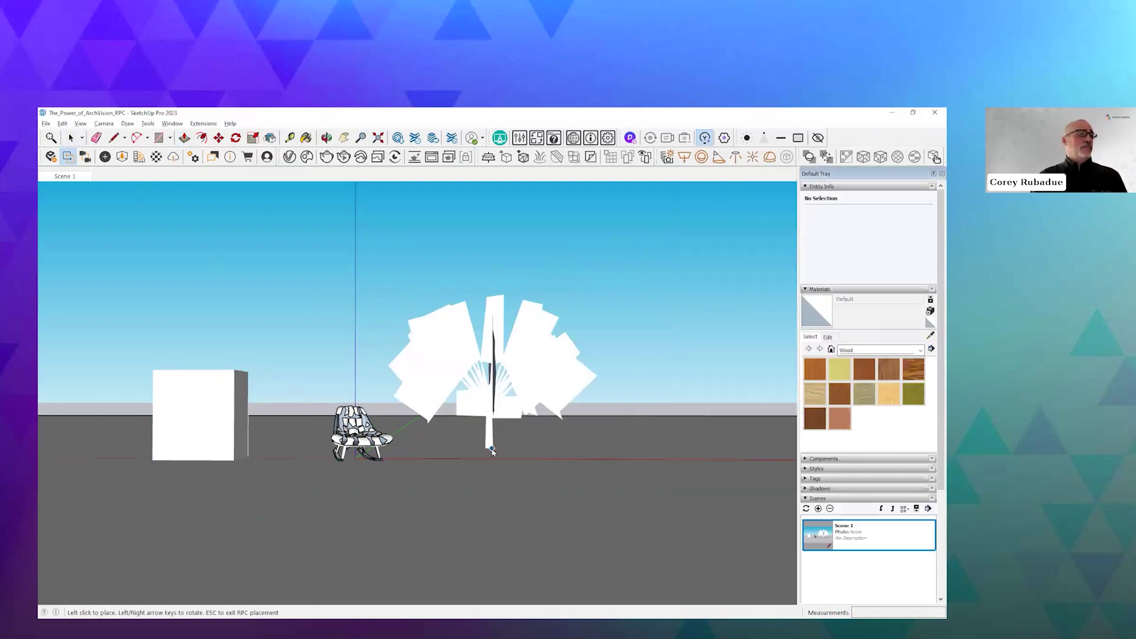
# Step: Drop the Traveller's Palm beside the rocking chair so RPC assembles it at full size
pyautogui.click(499, 462)
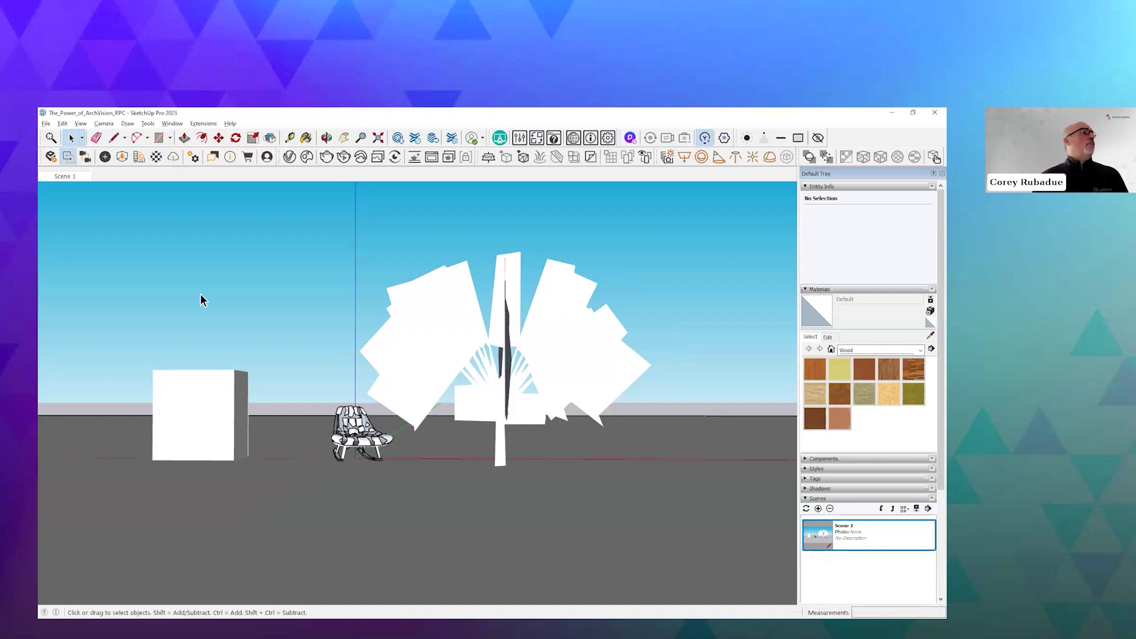
pyautogui.click(50, 156)
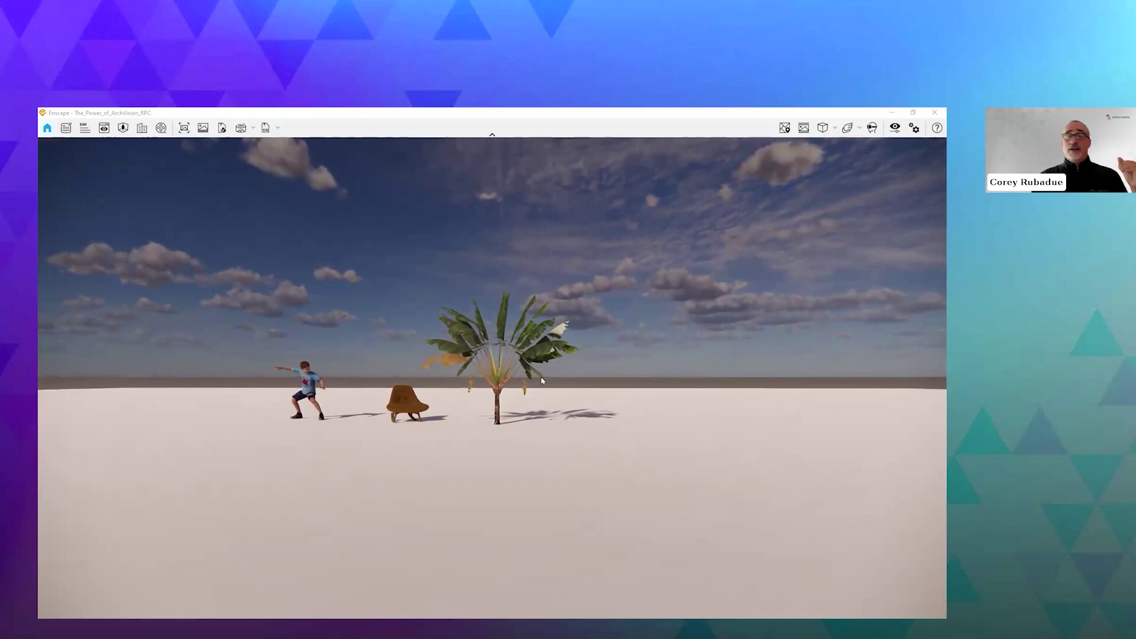
pyautogui.click(934, 113)
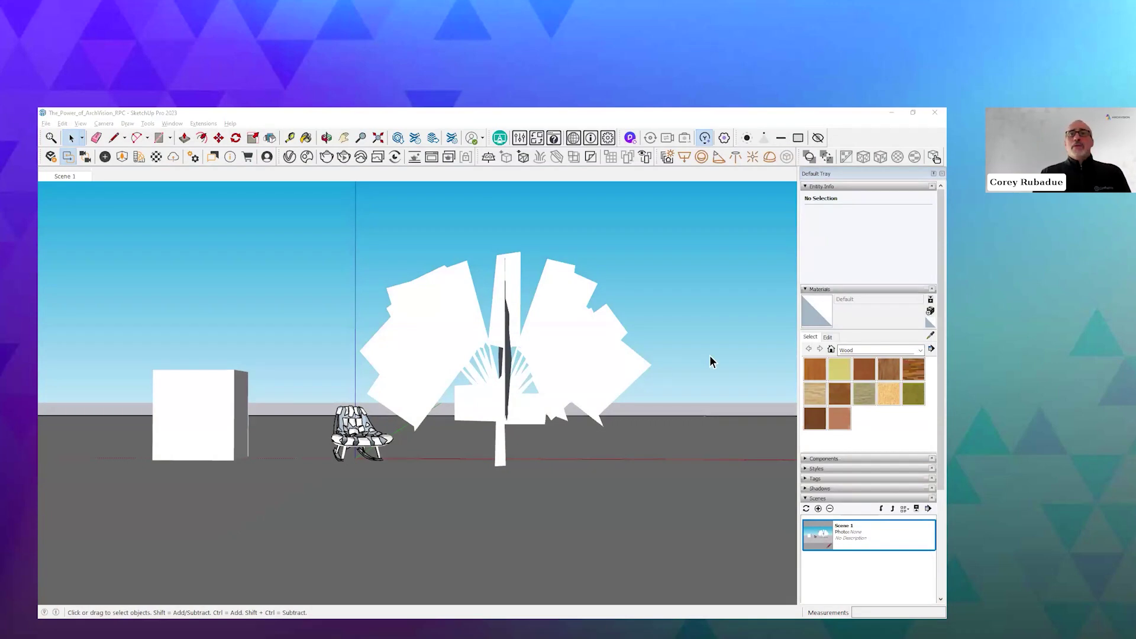
# Step: Switch to Unreal Editor and drag the Traveller's Palm from AVAIL into the Content Browser RPC folder
pyautogui.hotkey('alt', 'Tab')
pyautogui.press('Tab')
pyautogui.press('Tab')
pyautogui.press('Tab')
pyautogui.press('Tab')
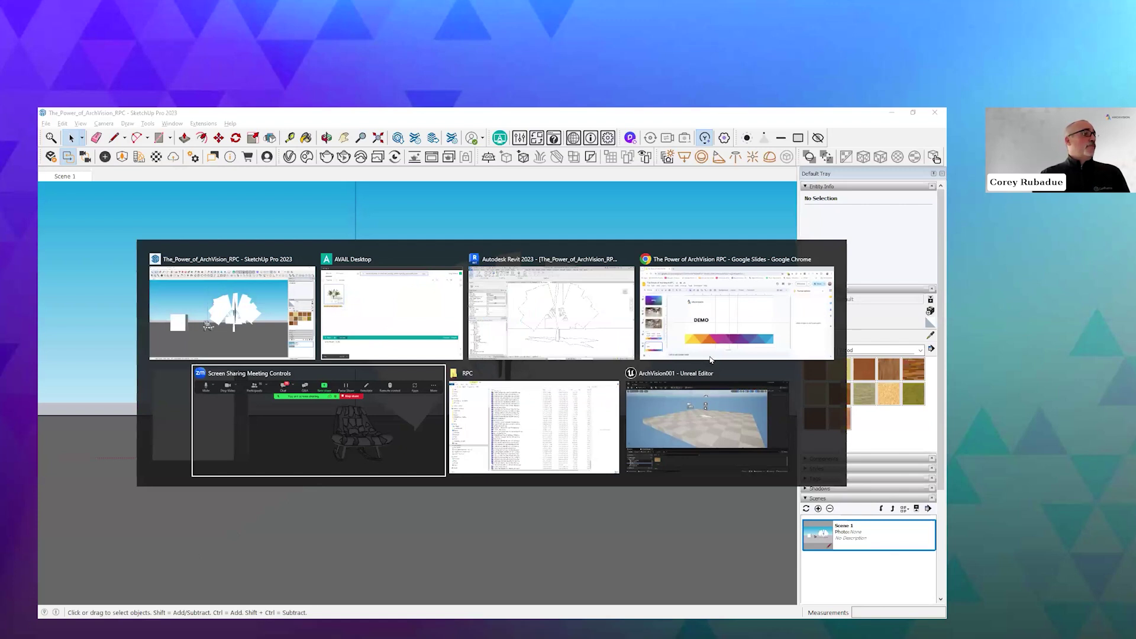
pyautogui.click(680, 434)
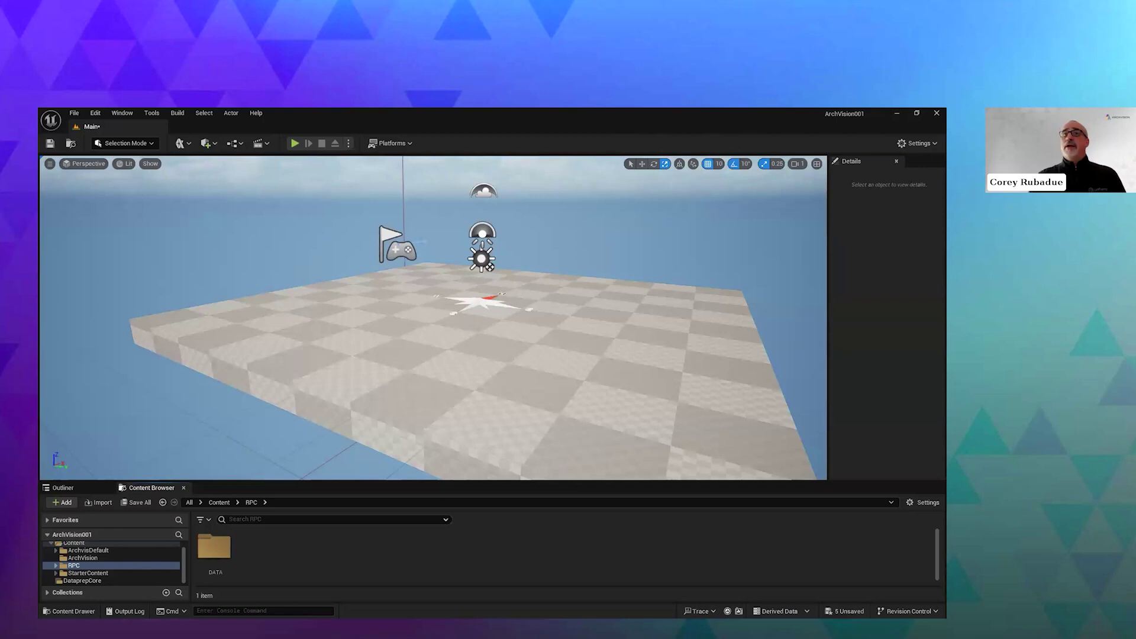
pyautogui.moveTo(729, 271); pyautogui.dragTo(379, 554)
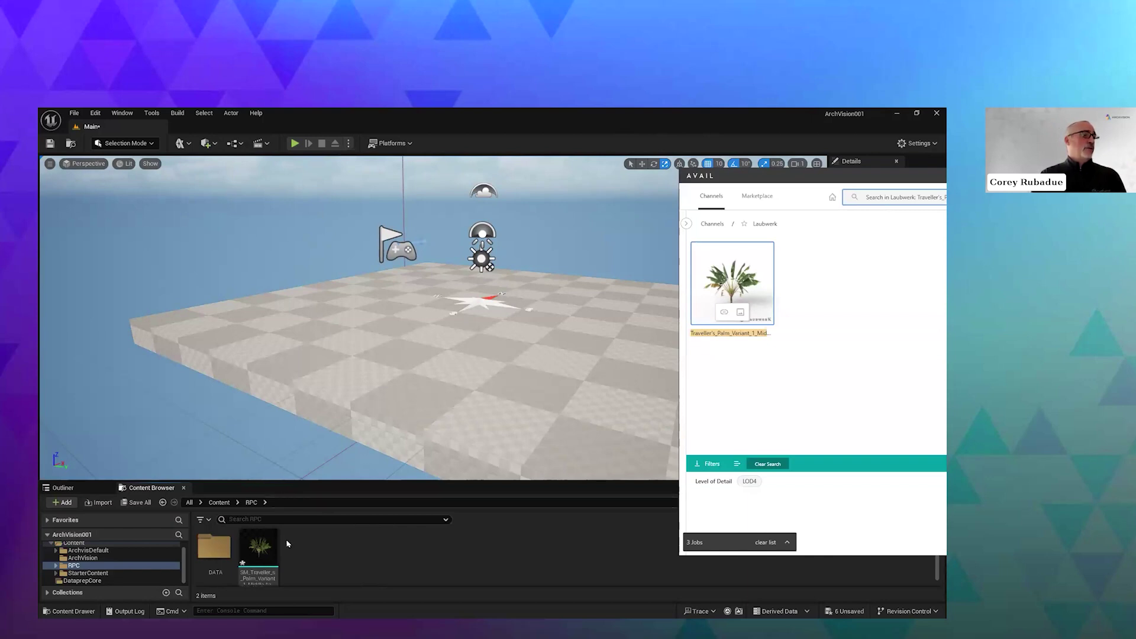
# Step: Drag the Traveller's Palm asset into the viewport onto the checkered floor
pyautogui.moveTo(258, 550); pyautogui.dragTo(578, 405)
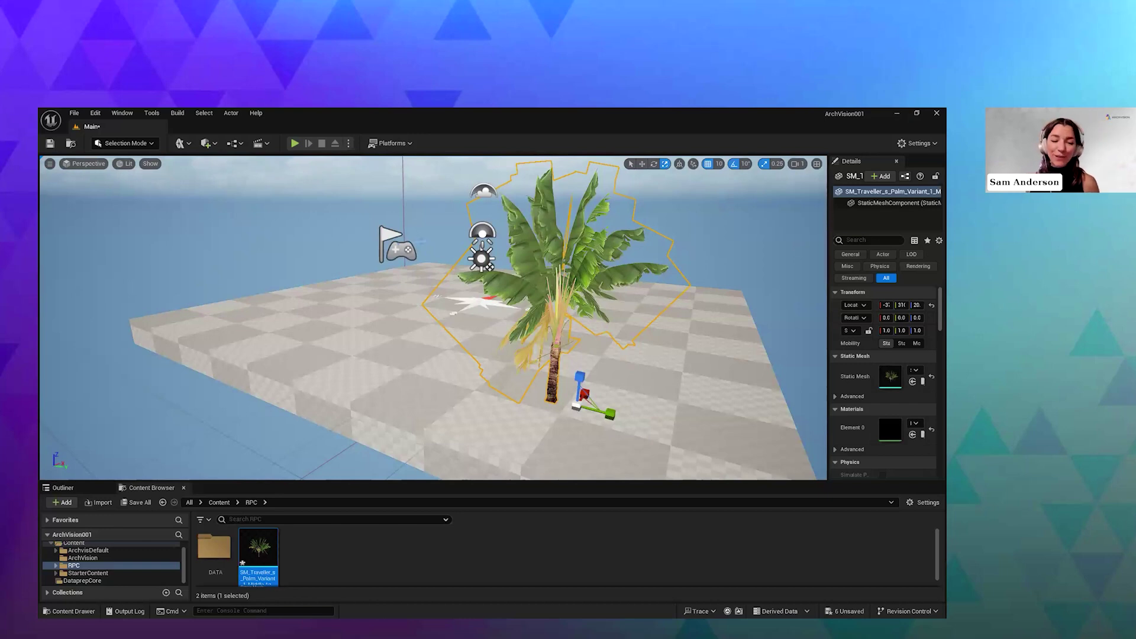
pyautogui.hotkey('alt', 'Tab')
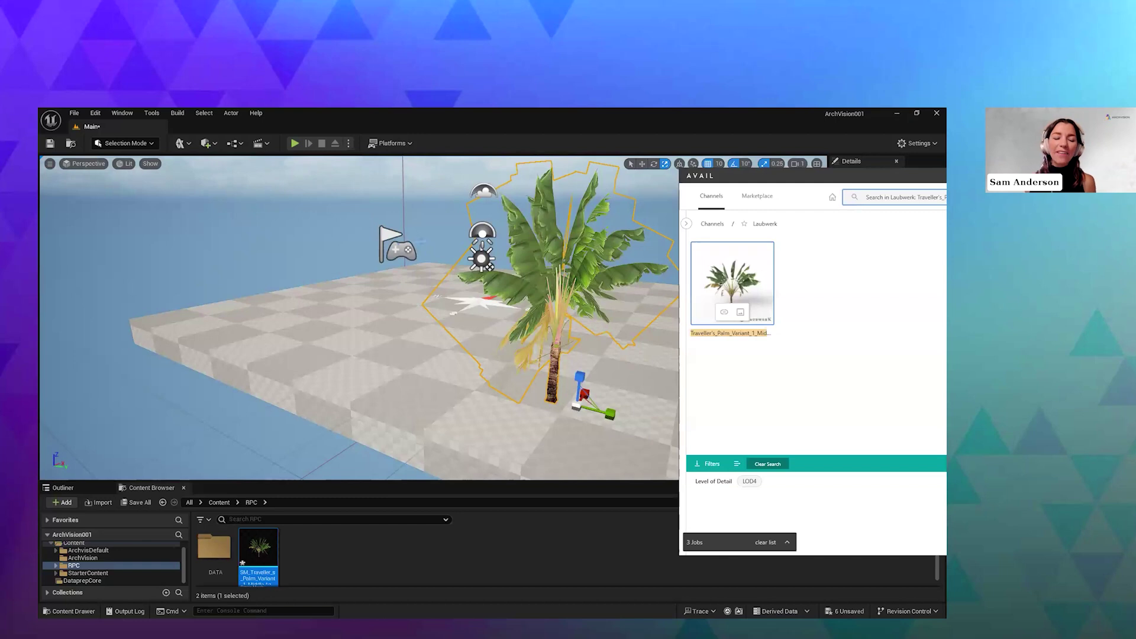
pyautogui.click(591, 321)
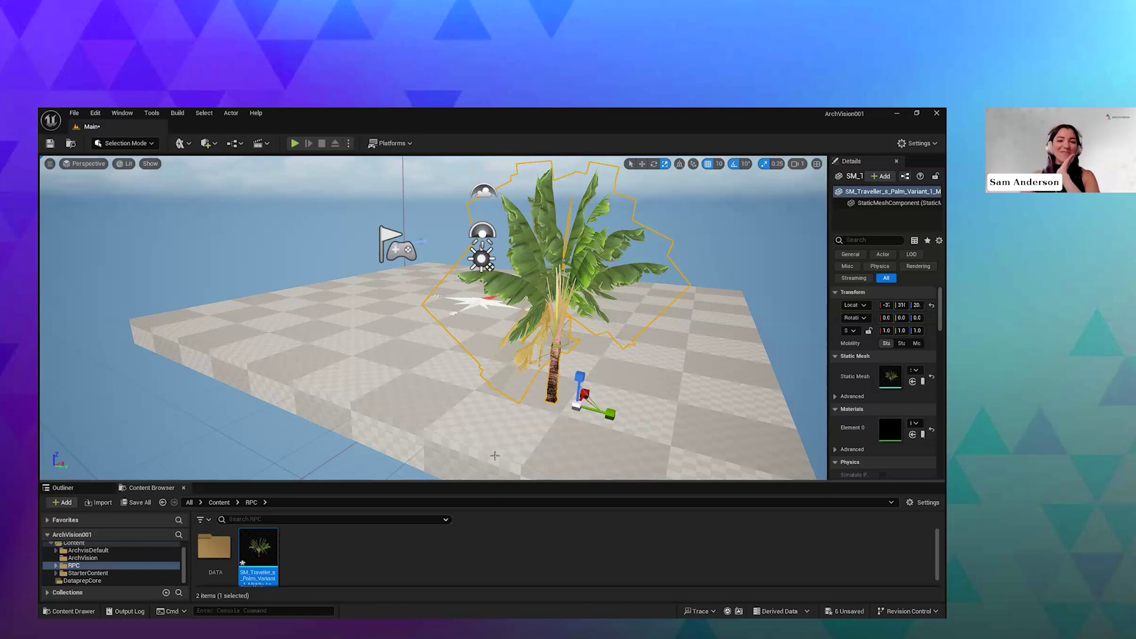
pyautogui.hotkey('alt', 'Tab')
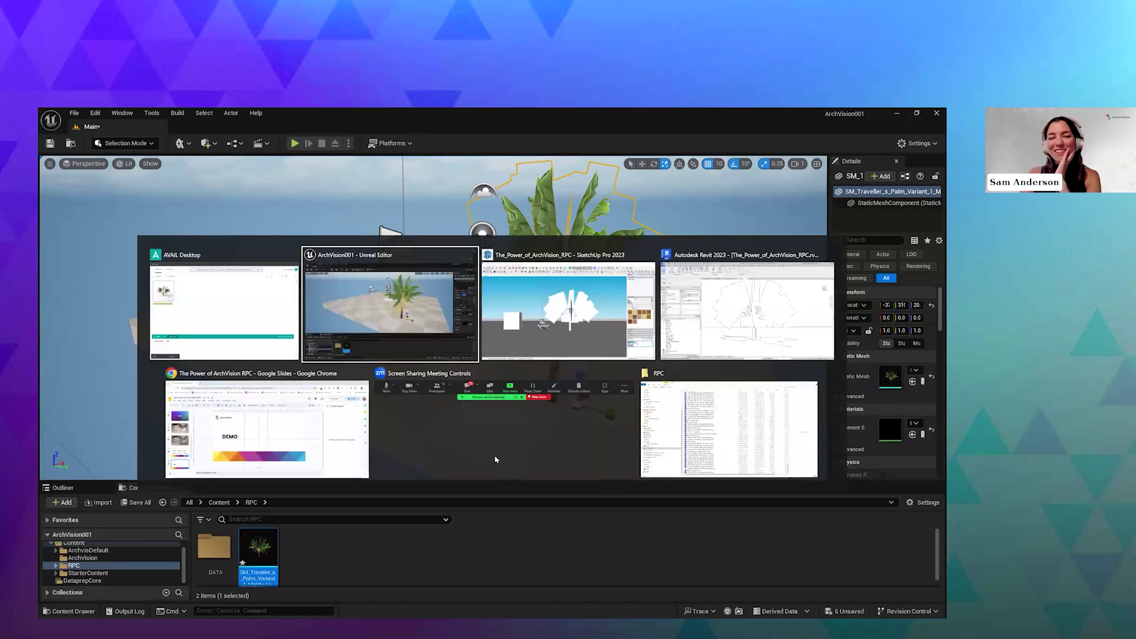
pyautogui.hotkey('alt', 'Tab')
pyautogui.hotkey('alt', 'Tab')
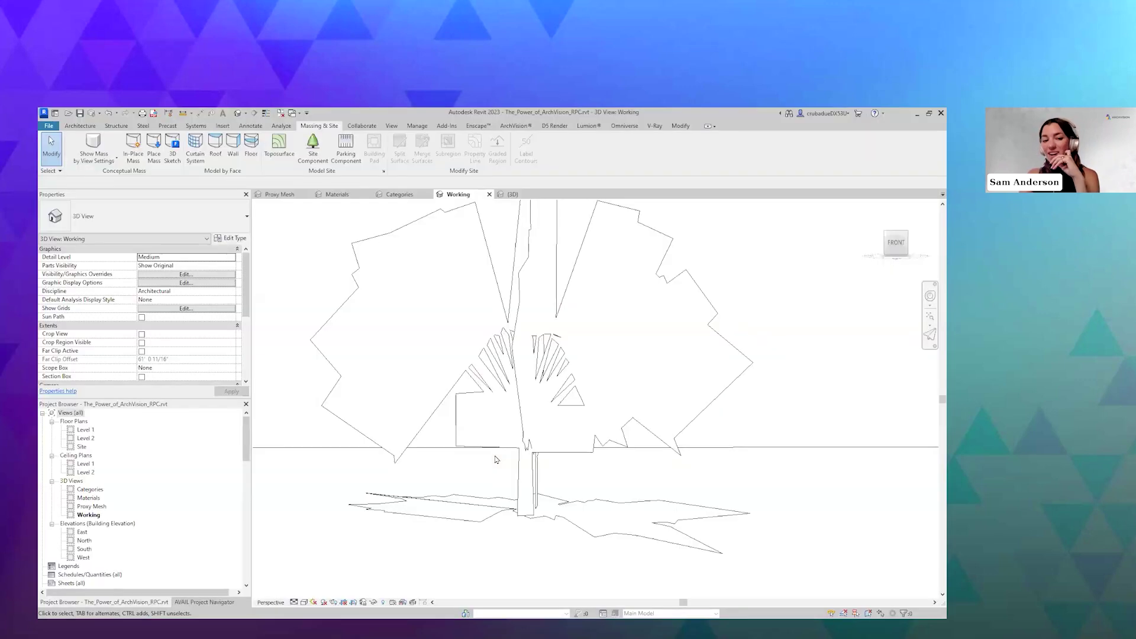
pyautogui.hotkey('alt', 'Tab')
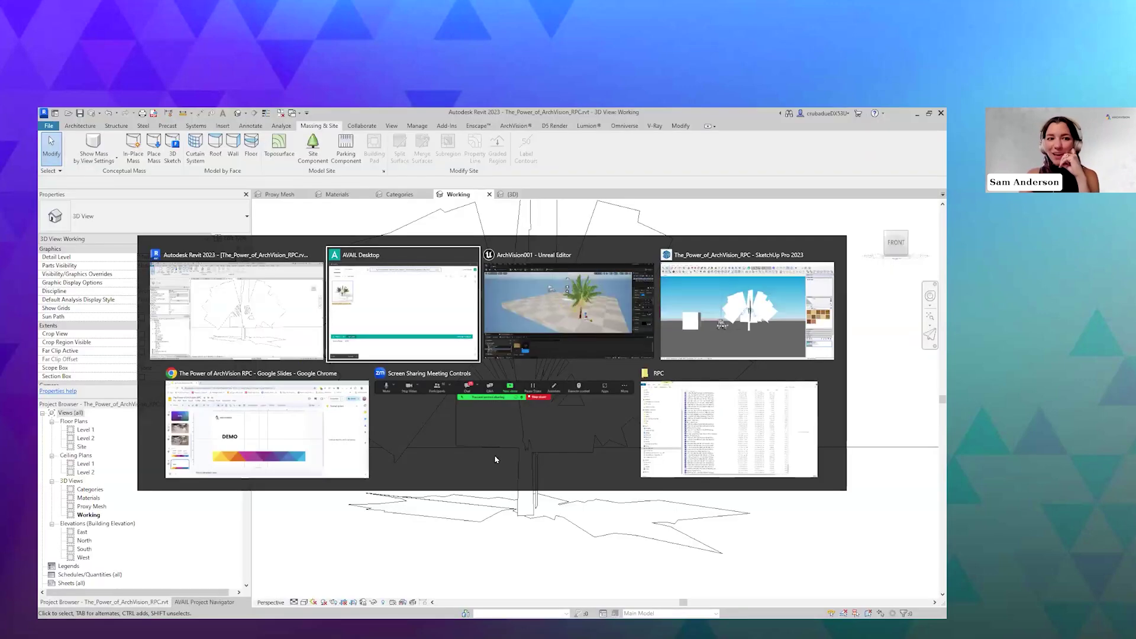
pyautogui.hotkey('alt', 'Tab')
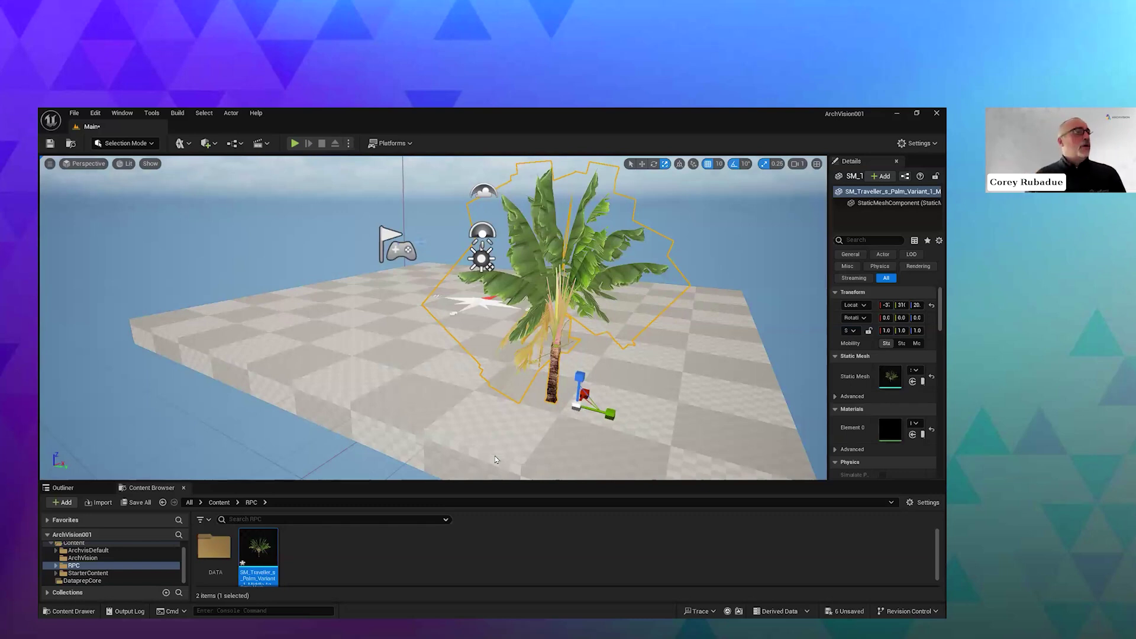
pyautogui.hotkey('alt', 'Tab')
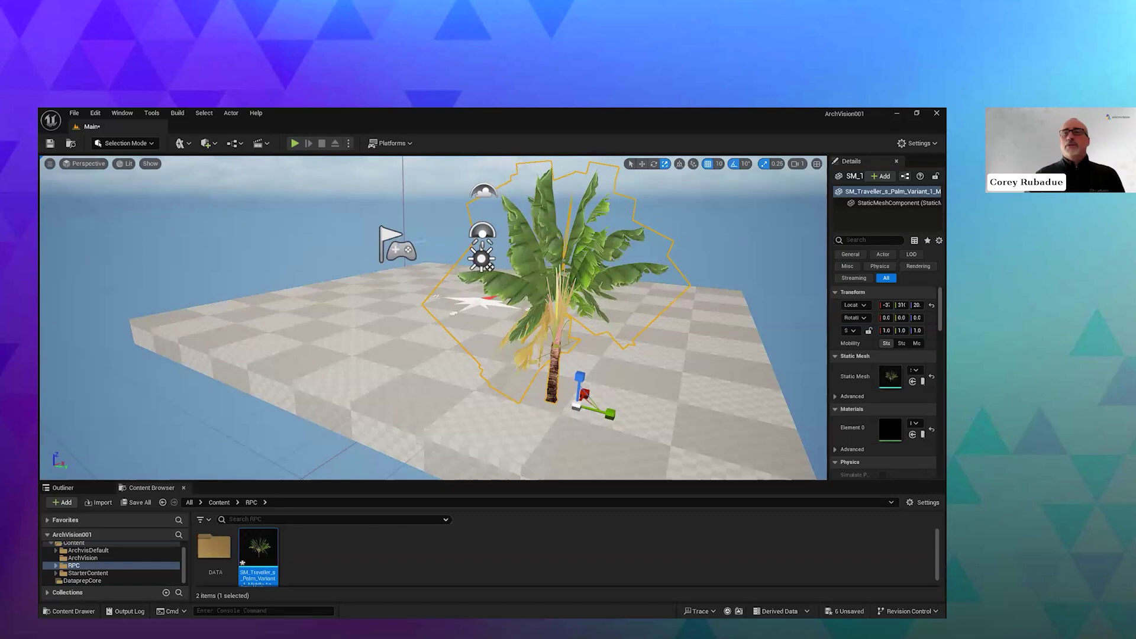
# Step: Bring AVAIL Desktop to the front and maximize it on the Traveller's Palm result
pyautogui.hotkey('alt', 'Tab')
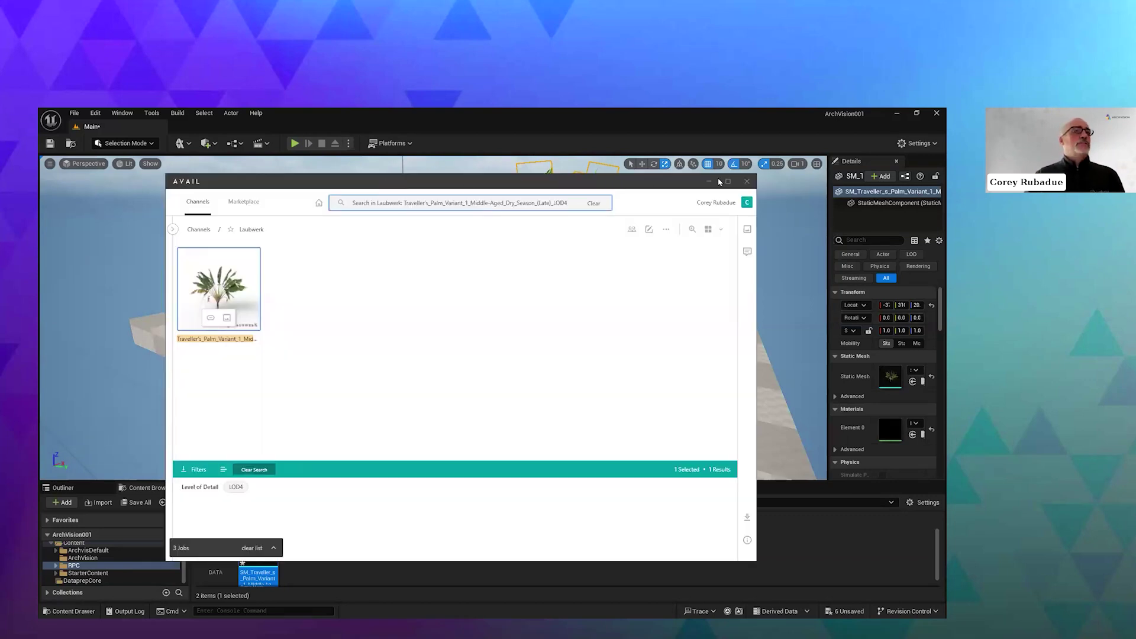
pyautogui.click(729, 180)
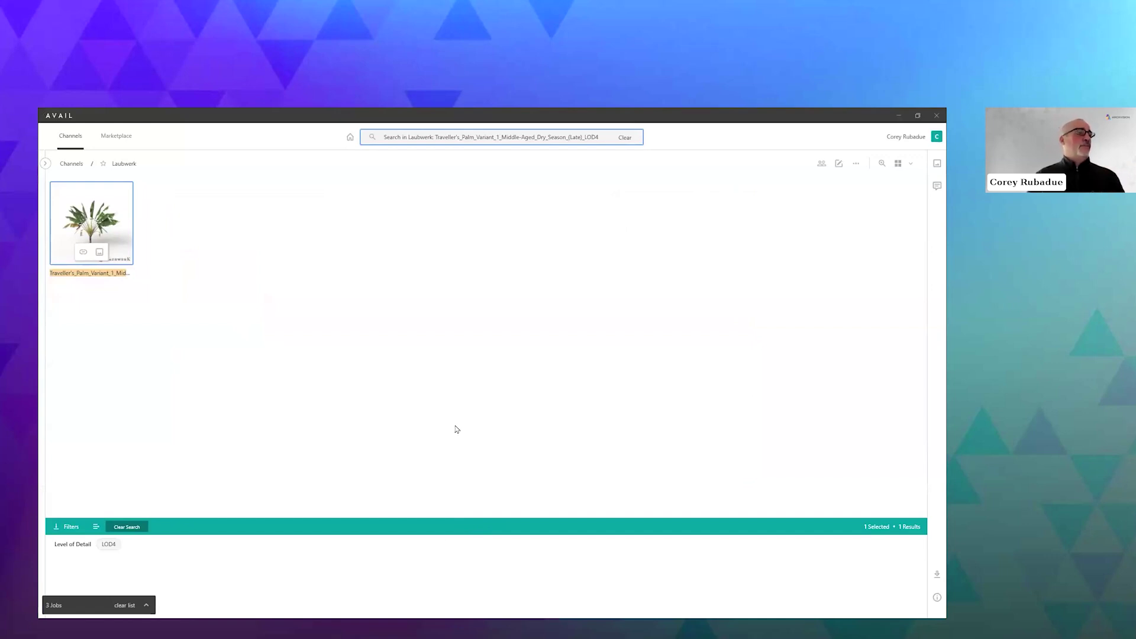
# Step: Clear the palm search so the Laubwerk channel lists all 2721 results, starting with African Mahogany
pyautogui.click(625, 138)
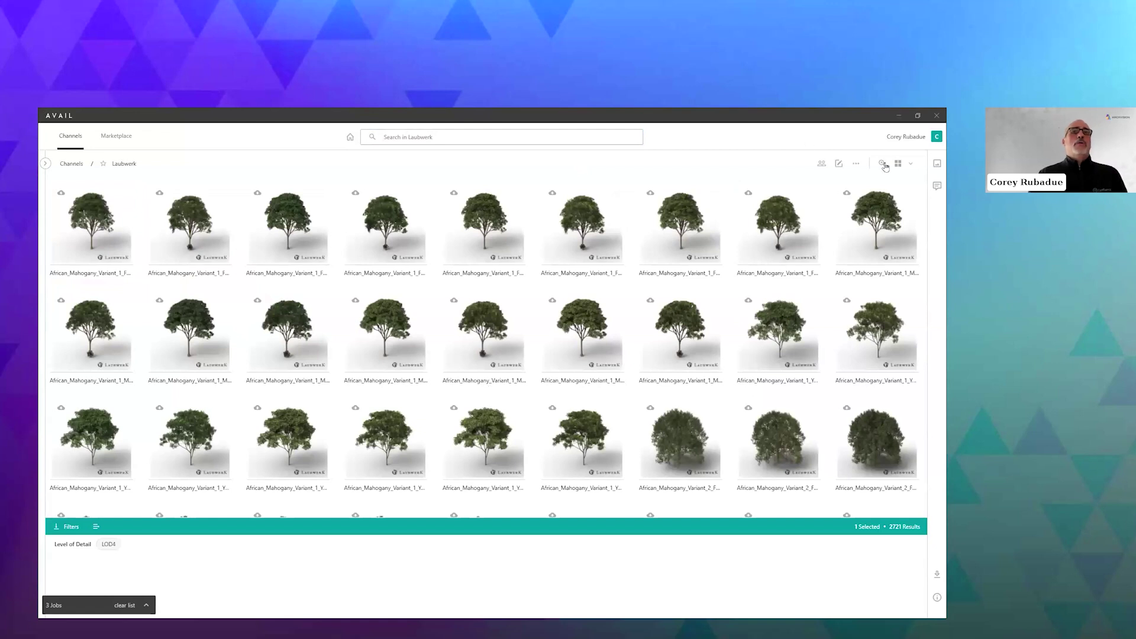
pyautogui.click(902, 164)
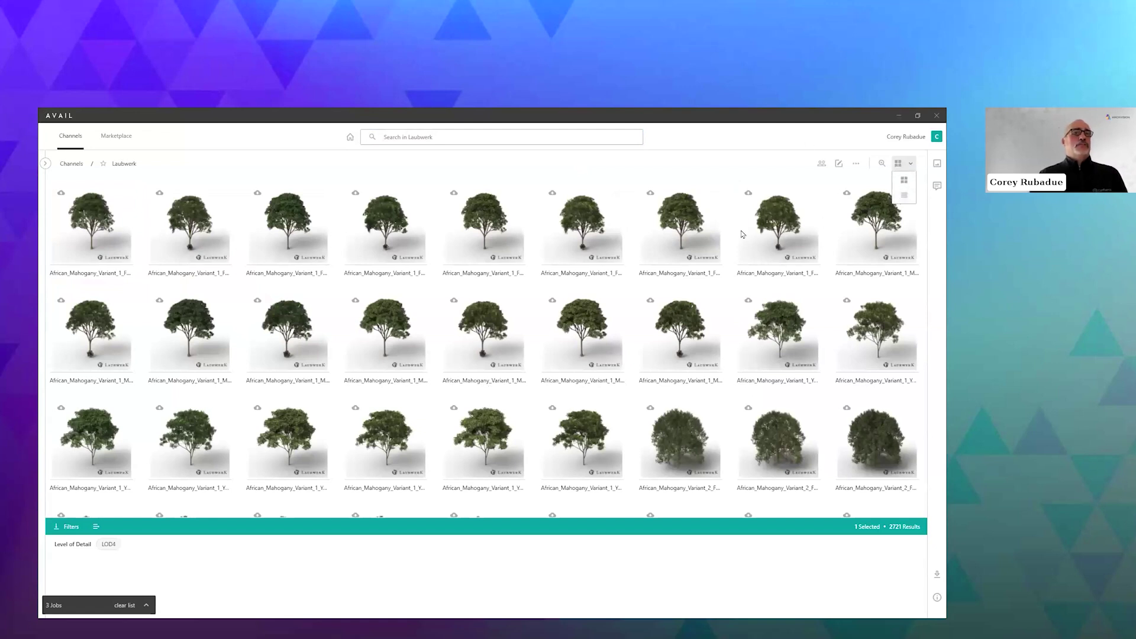
# Step: Switch the Laubwerk results from the thumbnail grid to a list of full .rpc file names
pyautogui.click(904, 197)
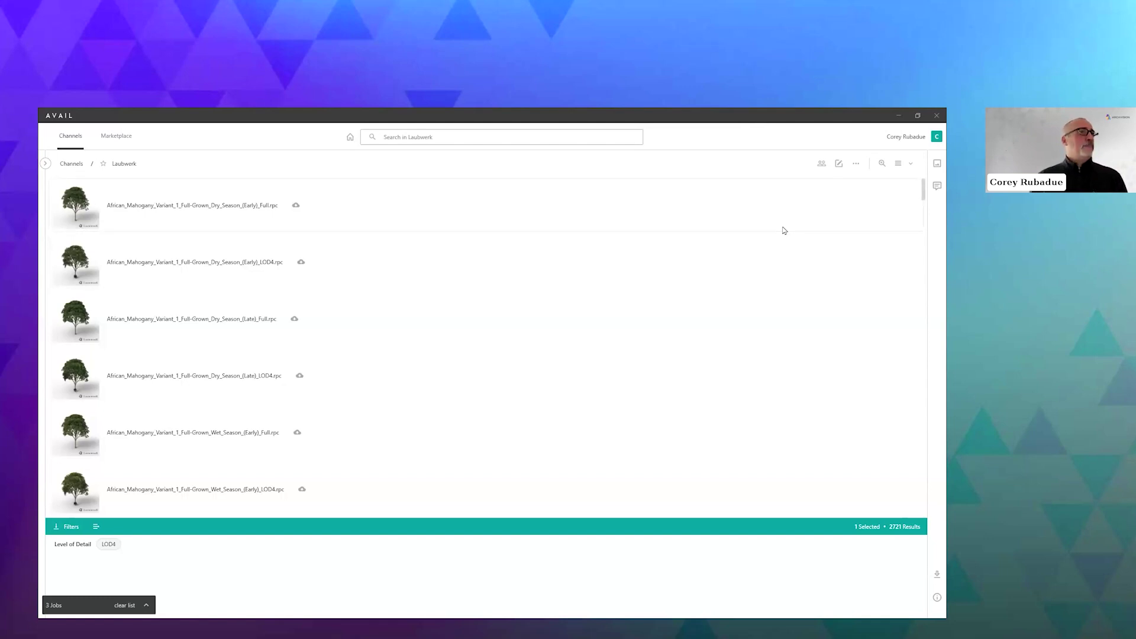
# Step: Minimize AVAIL and switch from Unreal Editor to the Chrome window with the Google Slides DEMO slide
pyautogui.click(897, 119)
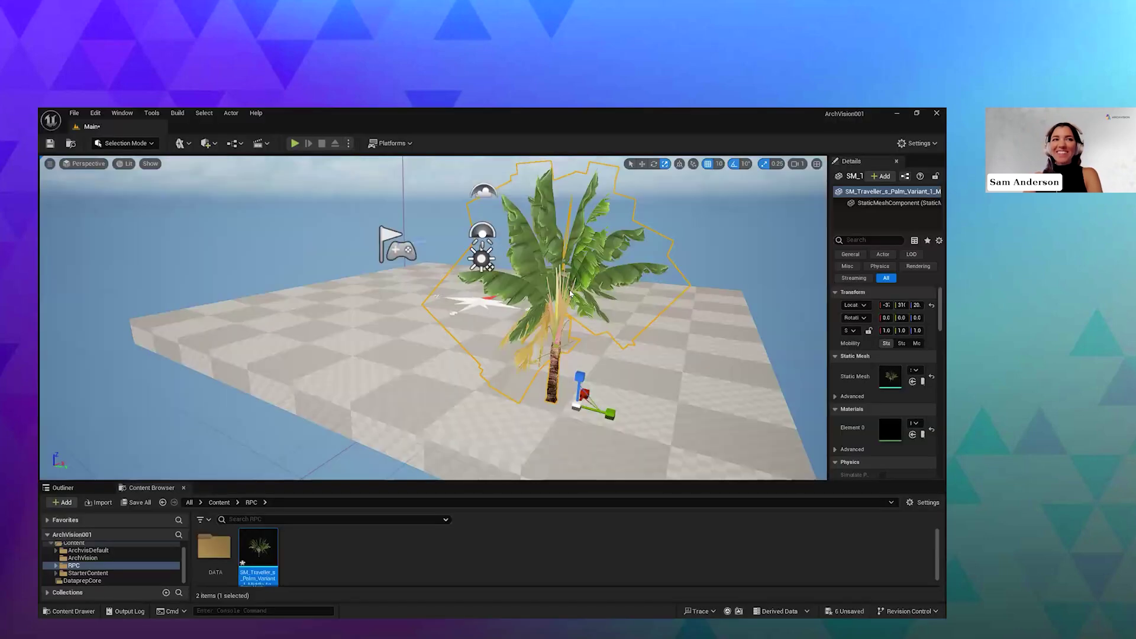
pyautogui.hotkey('alt', 'Tab')
pyautogui.press('Tab')
pyautogui.press('Tab')
pyautogui.press('Tab')
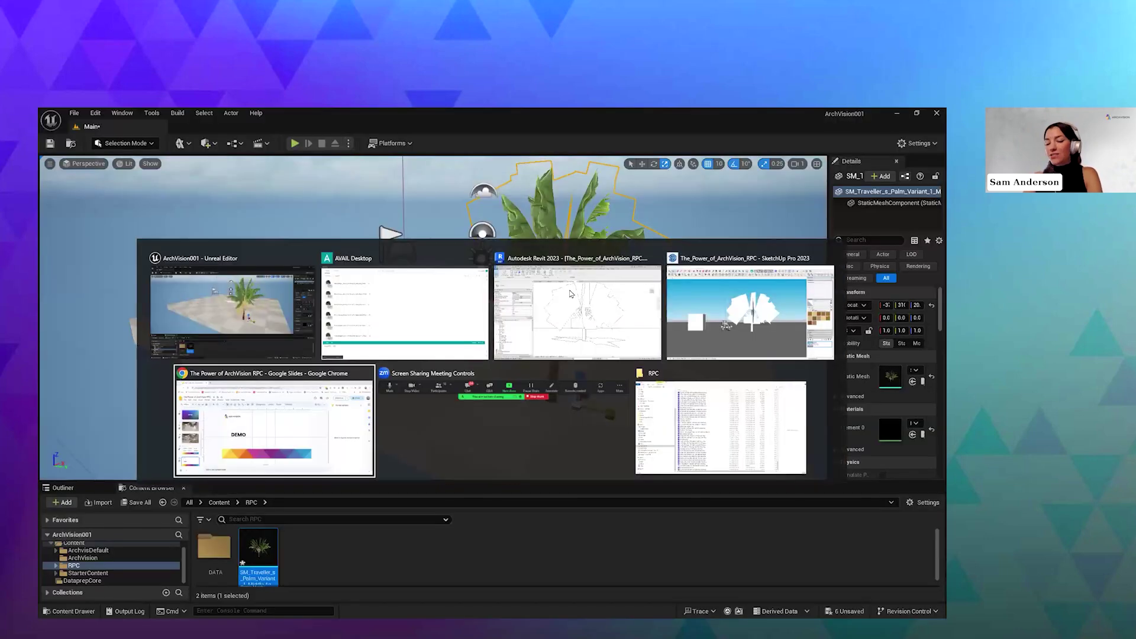
pyautogui.press('Escape')
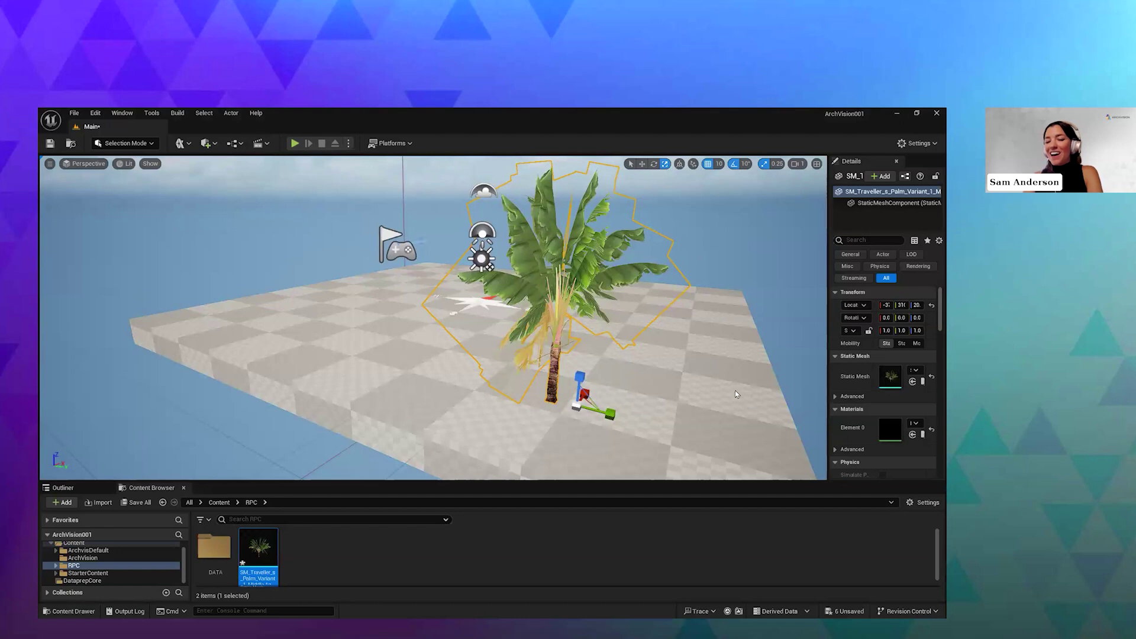
pyautogui.hotkey('alt', 'Tab')
pyautogui.press('Escape')
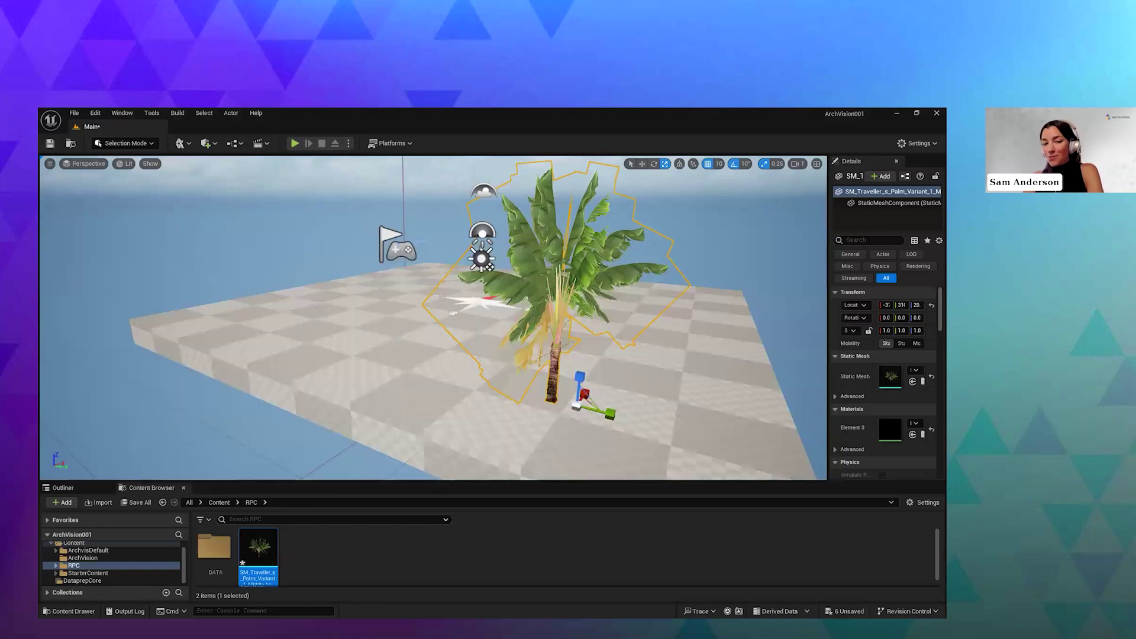
pyautogui.hotkey('alt', 'Tab')
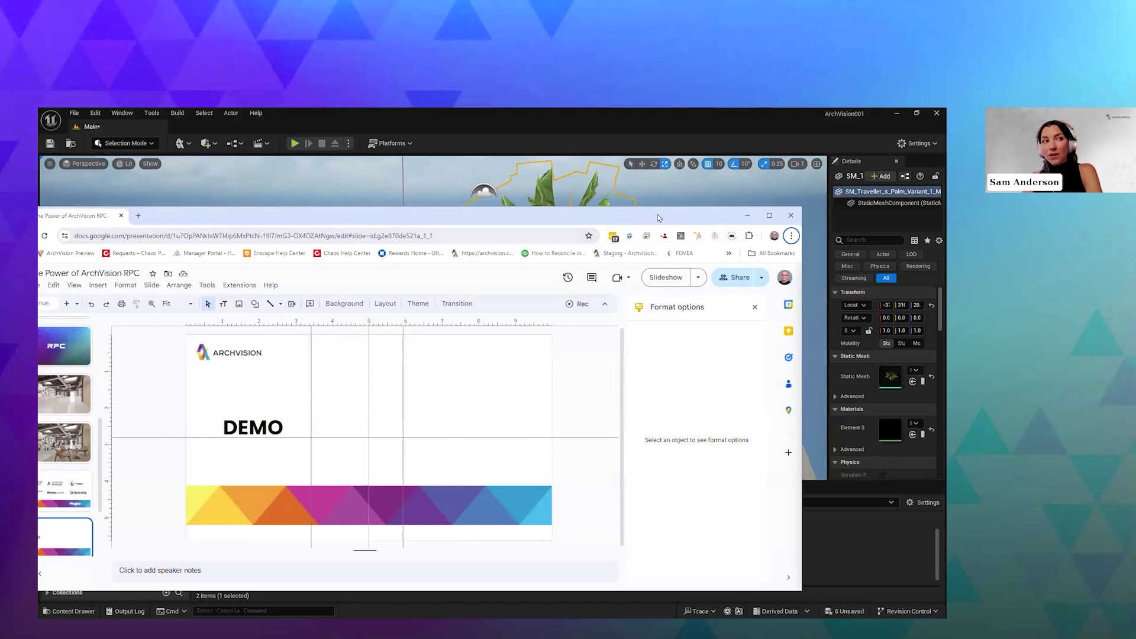
# Step: Go to slide 11's Colliers building render and start the full-screen slideshow
pyautogui.hotkey('alt', 'Tab')
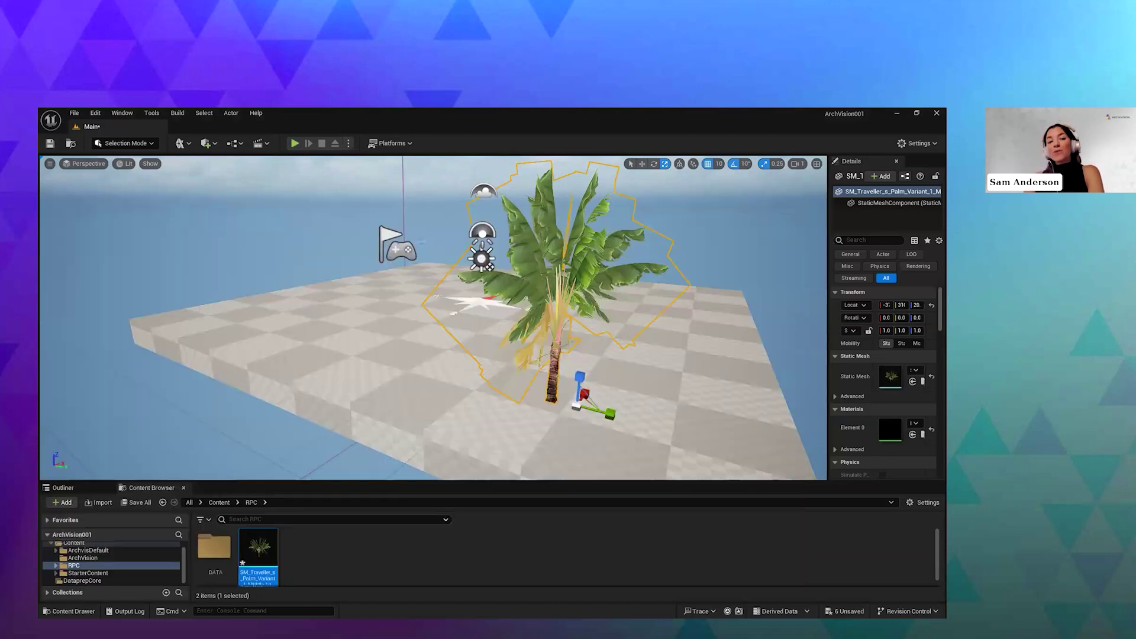
pyautogui.hotkey('alt', 'Tab')
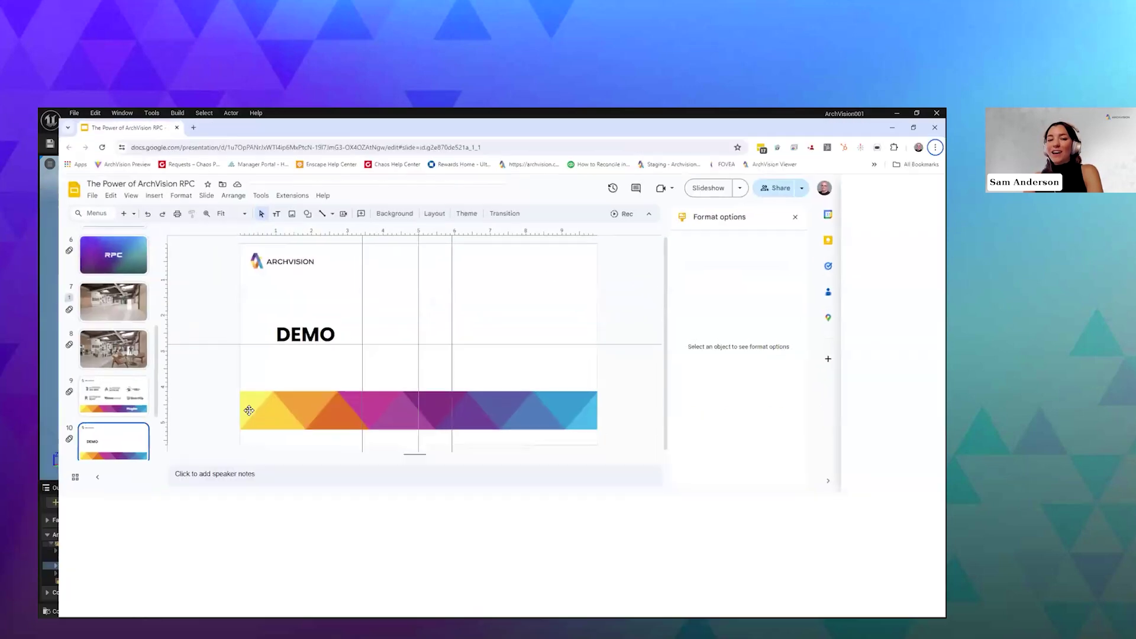
pyautogui.click(103, 517)
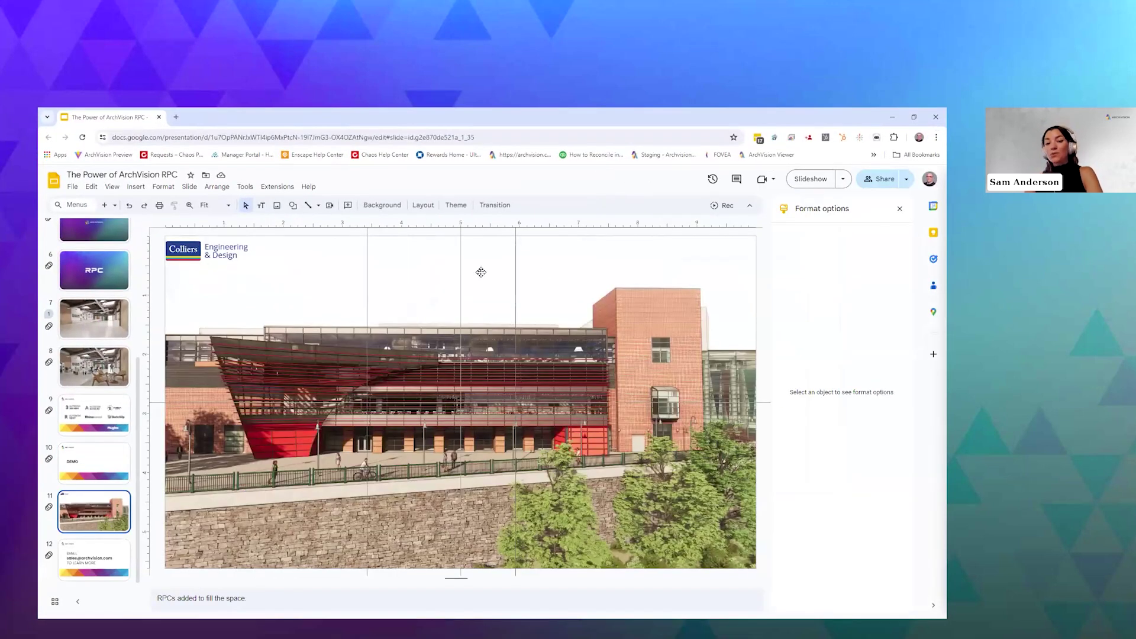
pyautogui.click(810, 179)
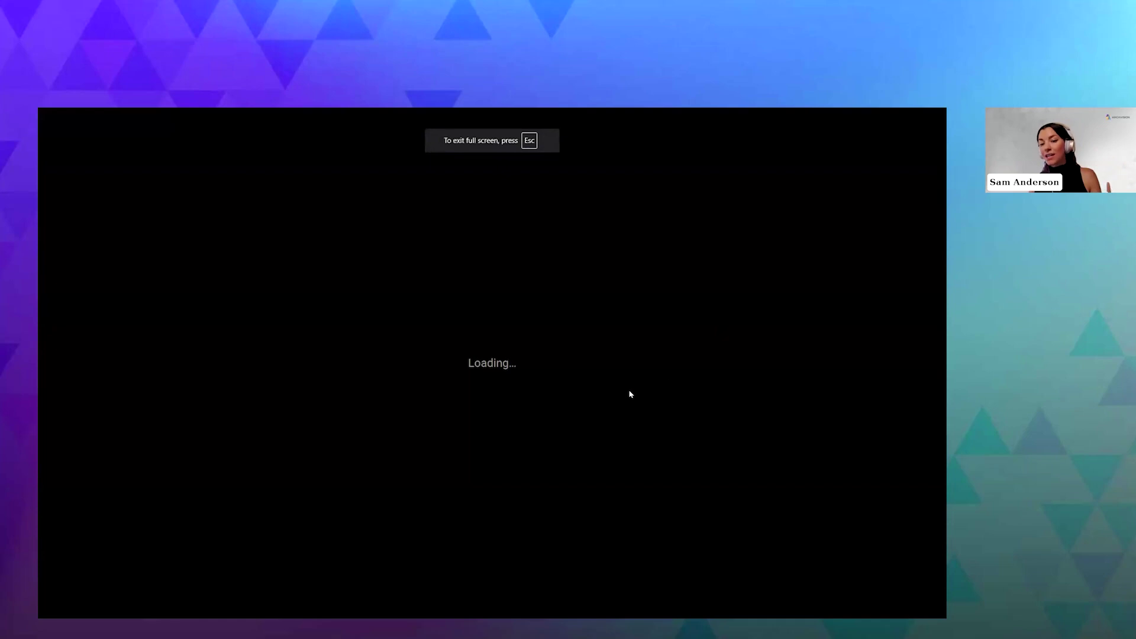
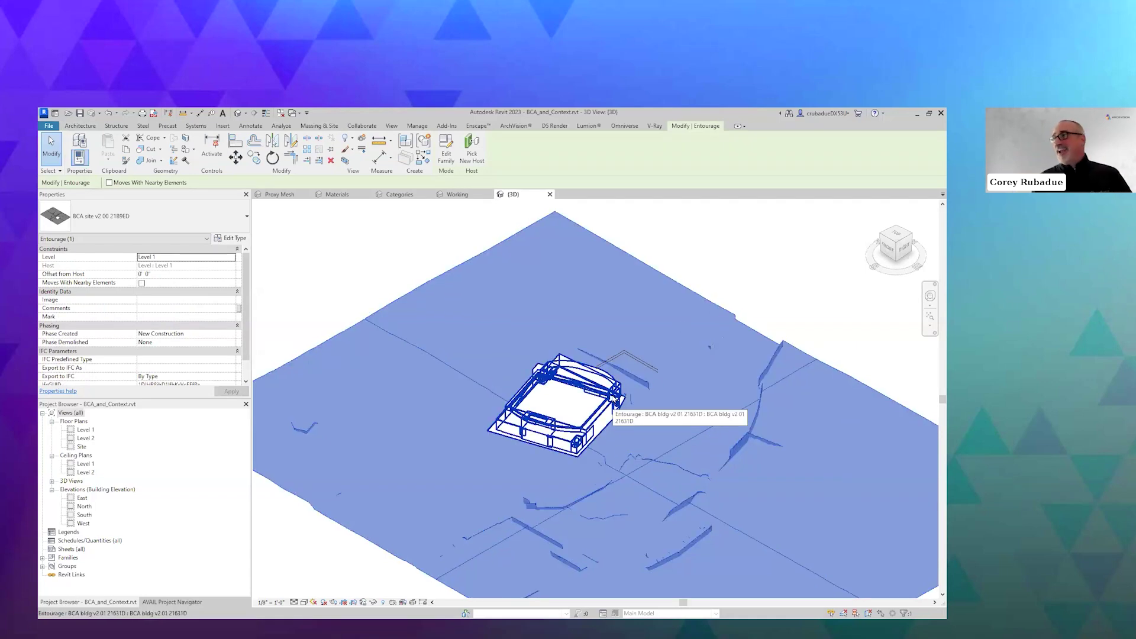
# Step: Move the BCA bldg v2 01 21631D entourage onto its footprint near the middle of the site
pyautogui.click(617, 402)
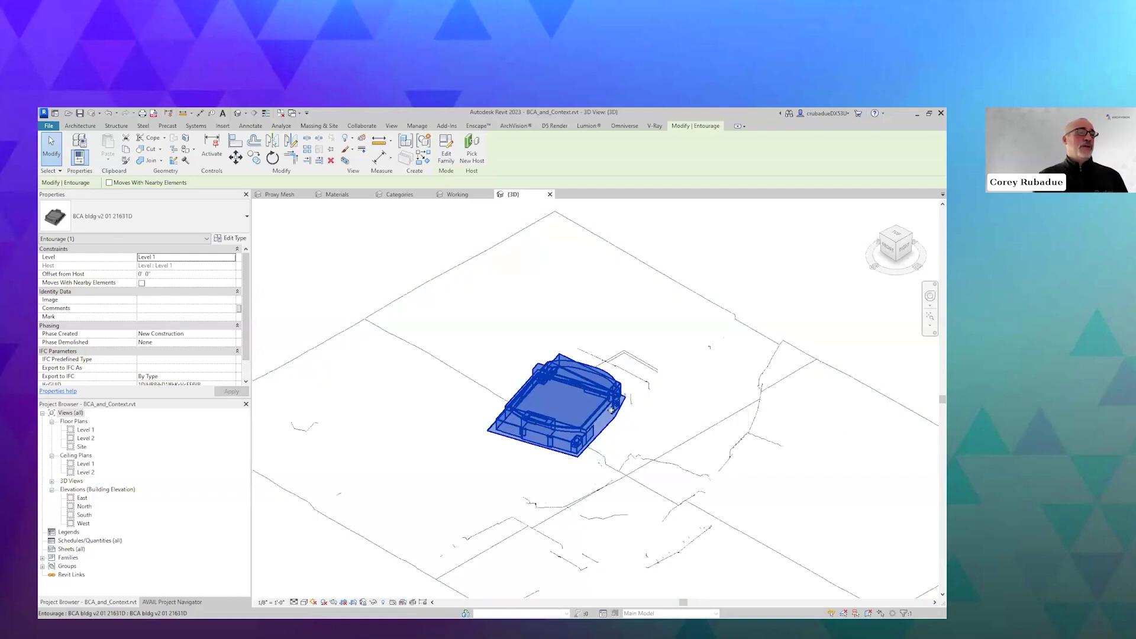
pyautogui.moveTo(618, 408); pyautogui.dragTo(484, 354)
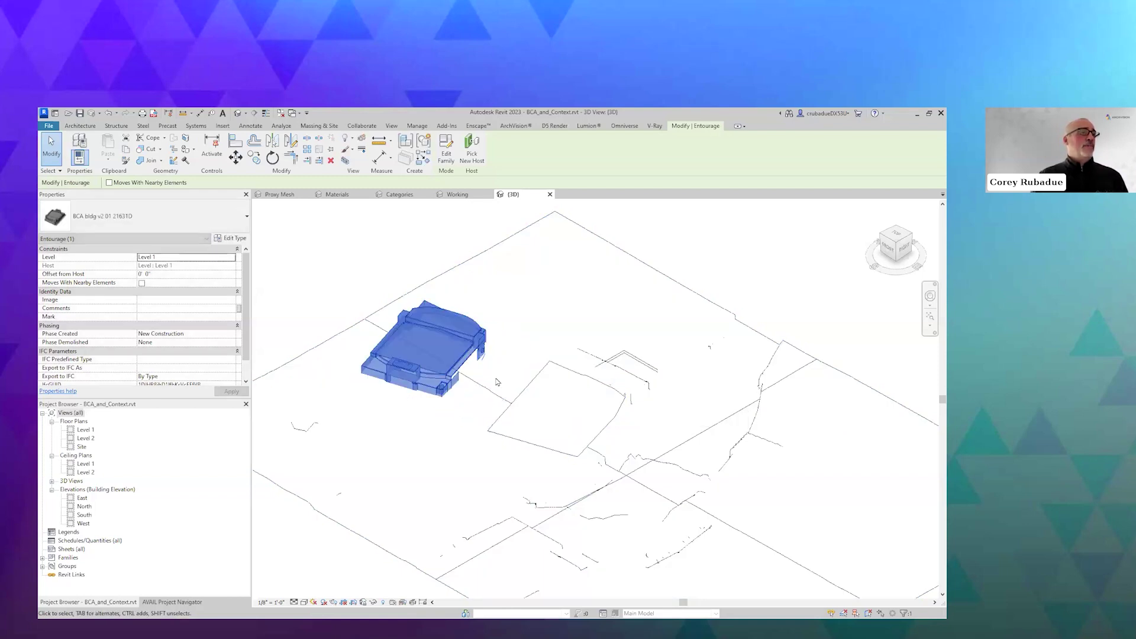
pyautogui.click(236, 157)
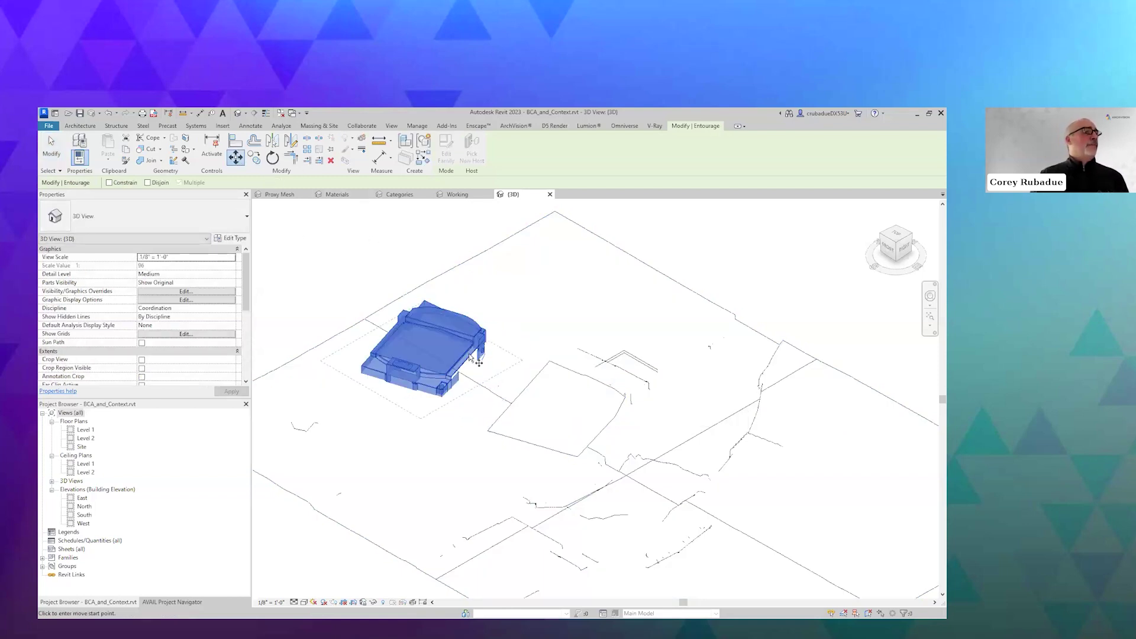
pyautogui.click(484, 354)
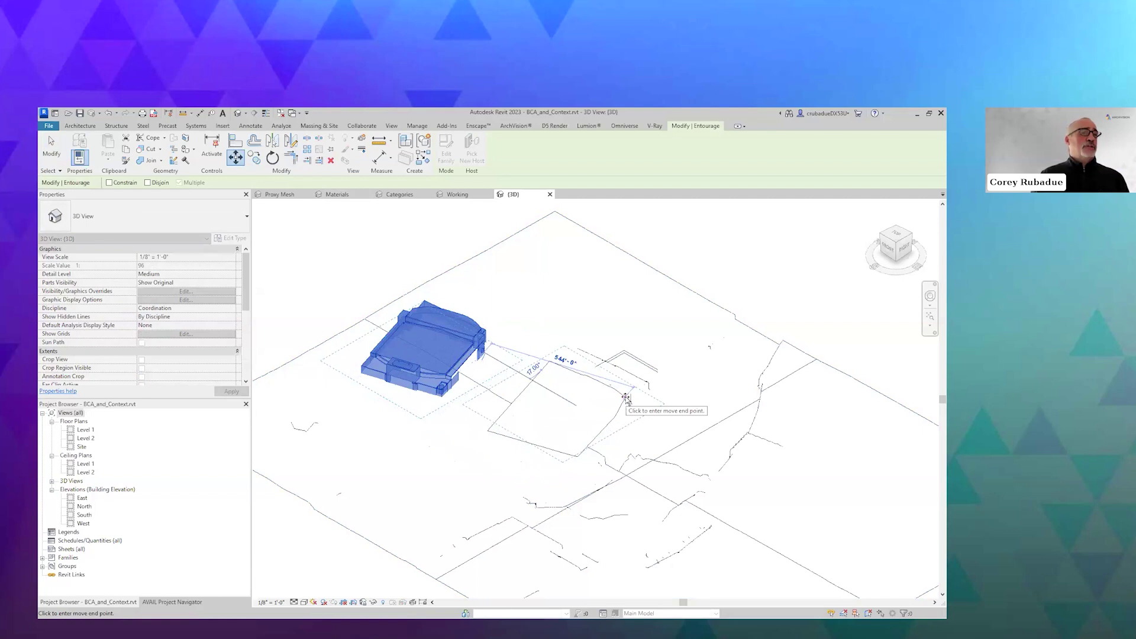
pyautogui.click(626, 396)
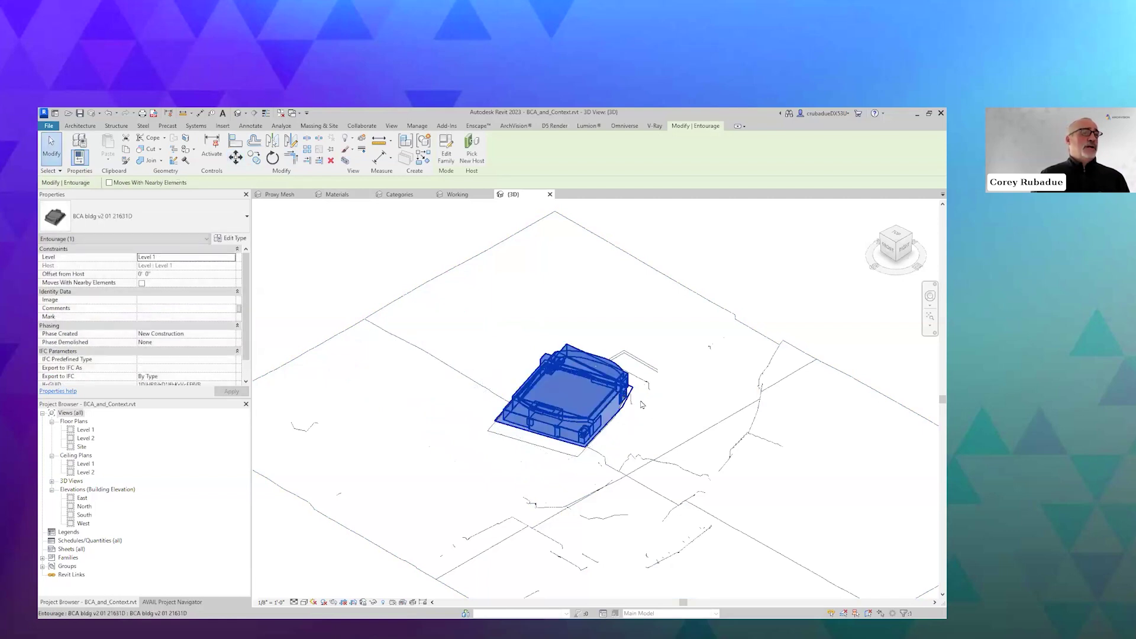
pyautogui.moveTo(632, 388); pyautogui.dragTo(613, 397)
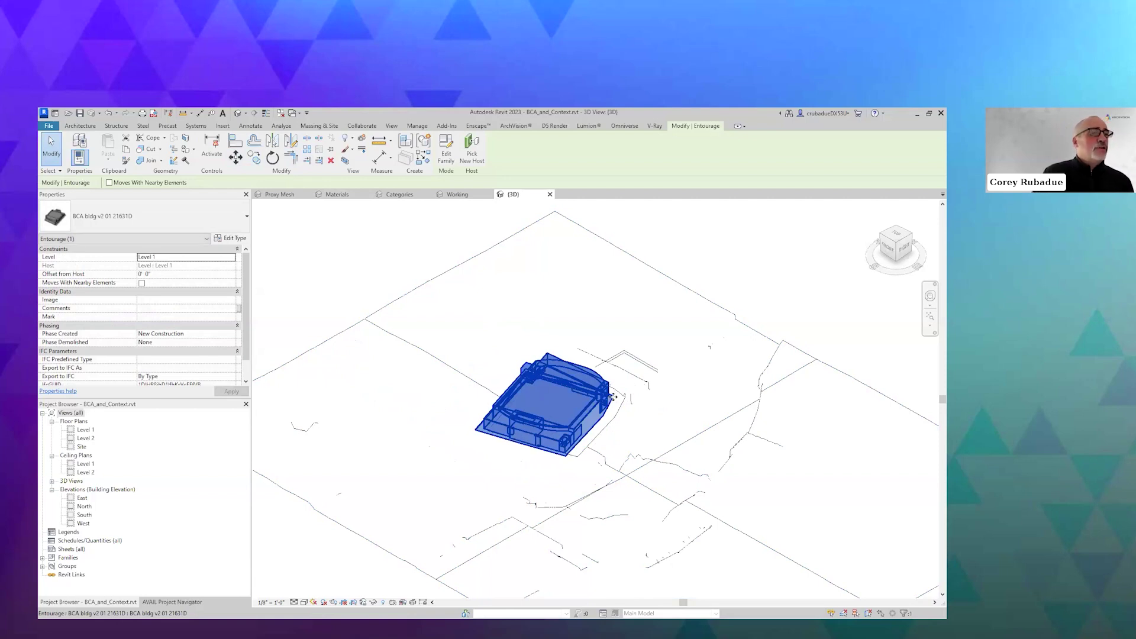
pyautogui.moveTo(617, 397); pyautogui.dragTo(629, 401)
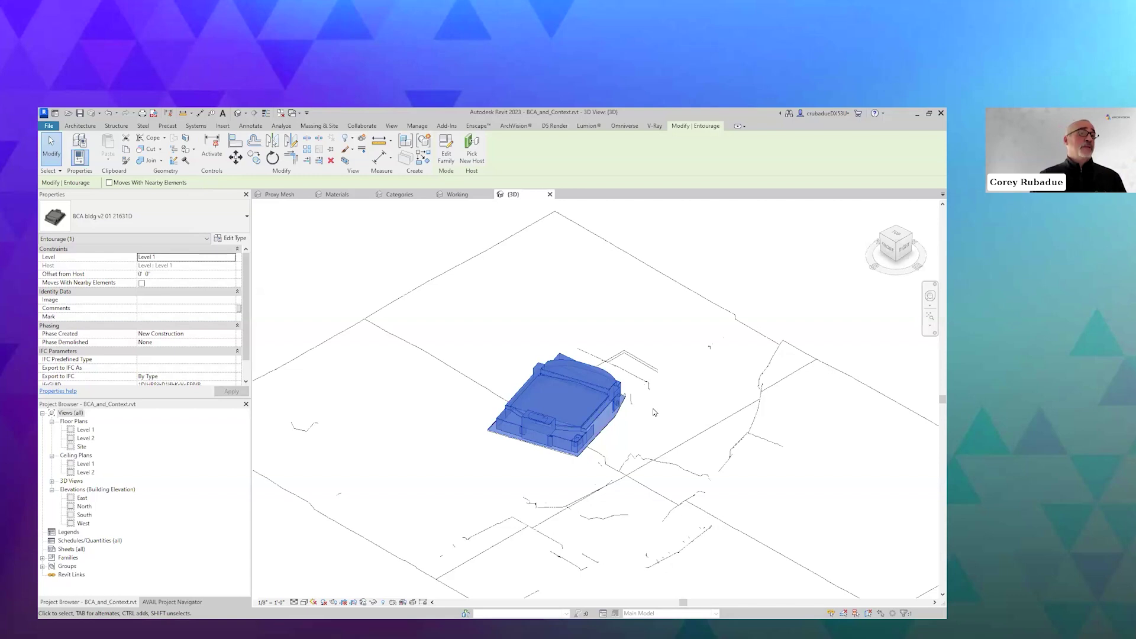
# Step: Zoom in on the building, clear the selection, and bring 'The Power of ArchVision RPC' deck forward
pyautogui.click(665, 388)
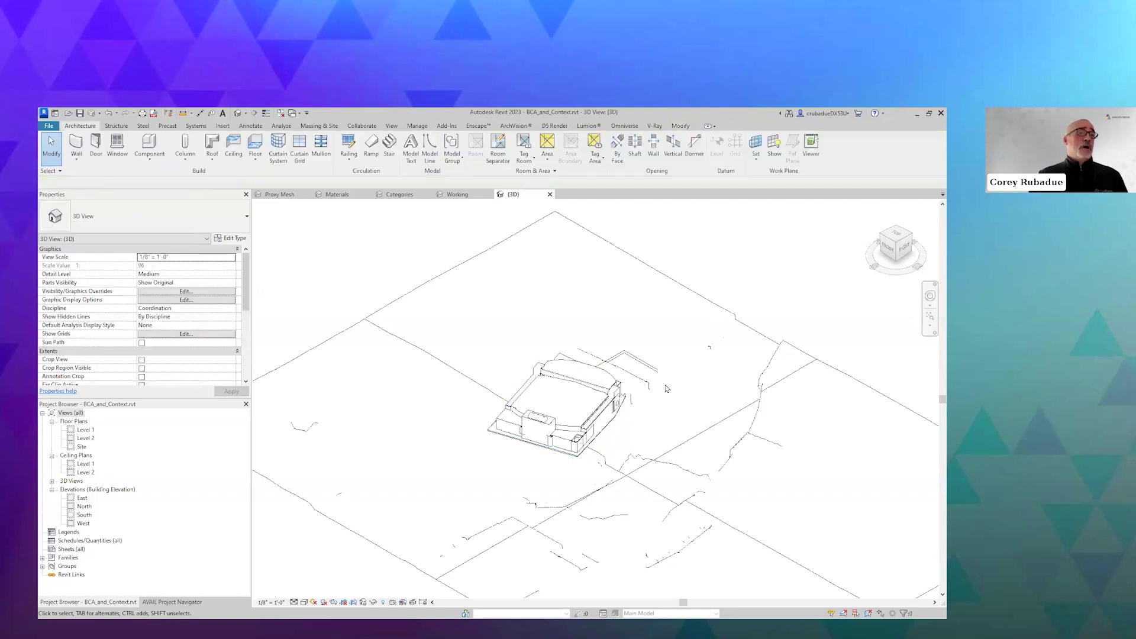
pyautogui.click(639, 412)
pyautogui.scroll(1, 578, 457)
pyautogui.scroll(6, 586, 438)
pyautogui.press('Escape')
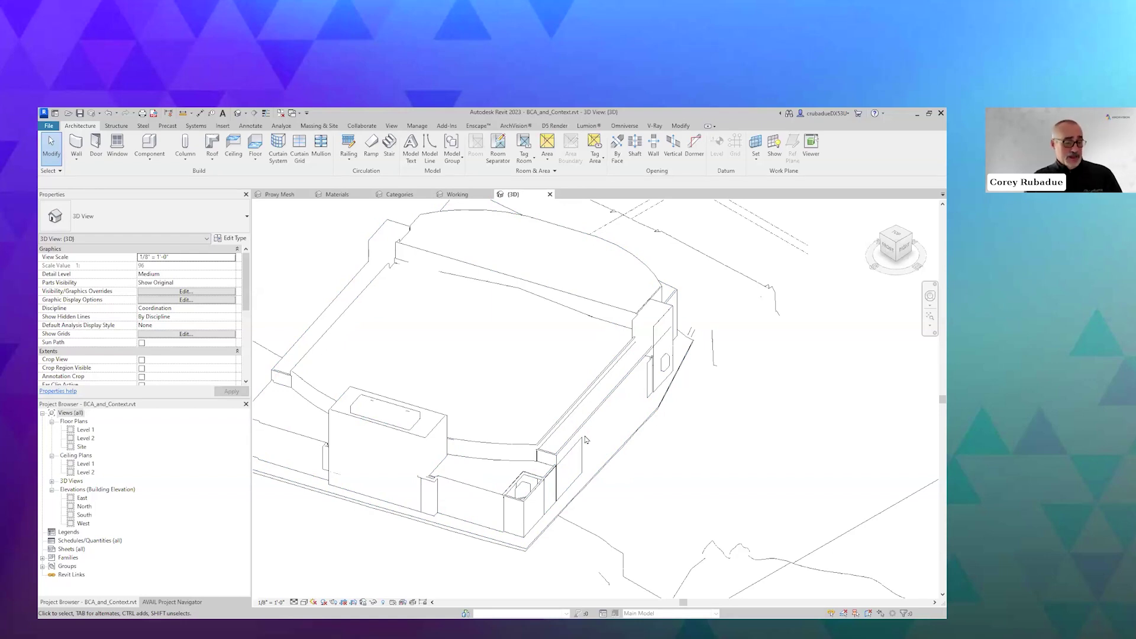
pyautogui.hotkey('alt', 'Tab')
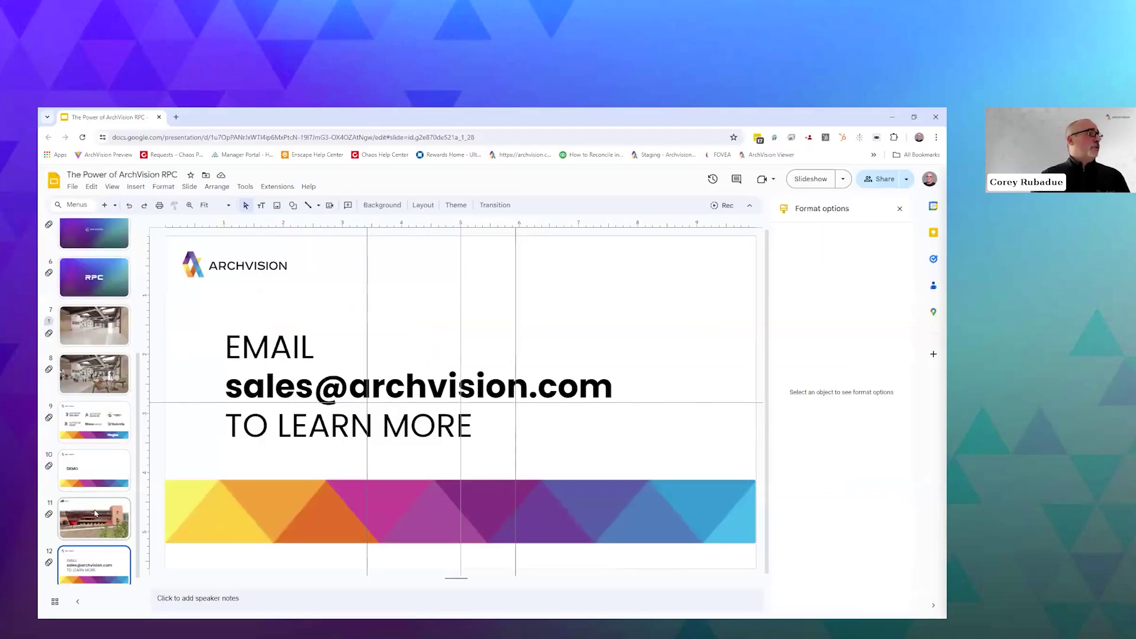
# Step: Display slide 11's rendering of the building filled with RPCs, then return to the Revit model
pyautogui.click(95, 513)
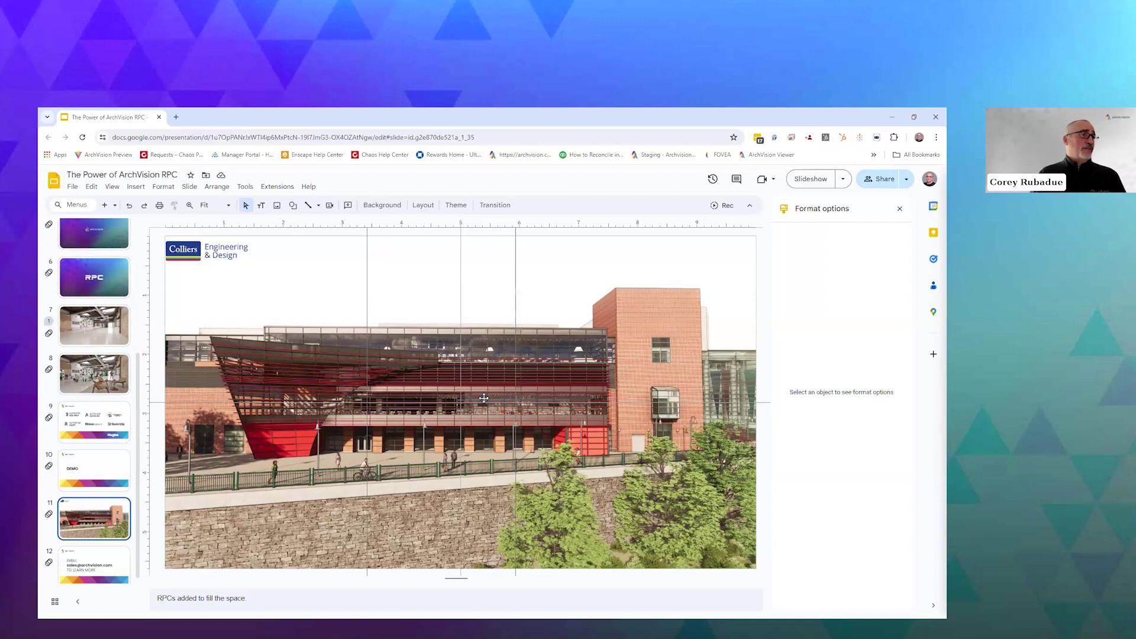
pyautogui.hotkey('alt', 'Tab')
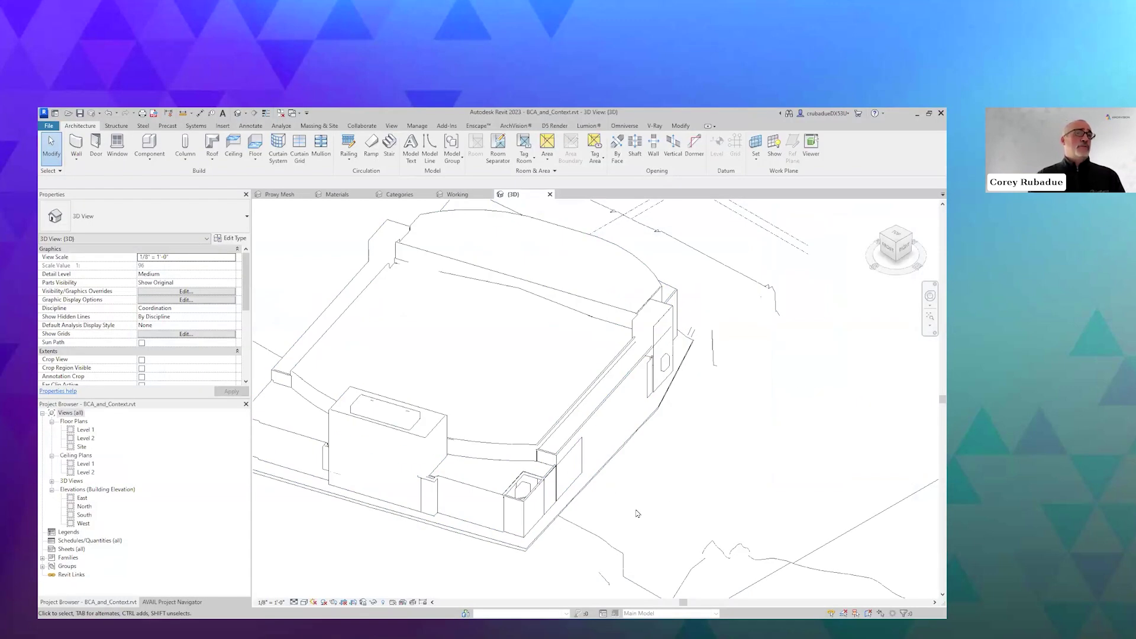
pyautogui.scroll(-5, 637, 514)
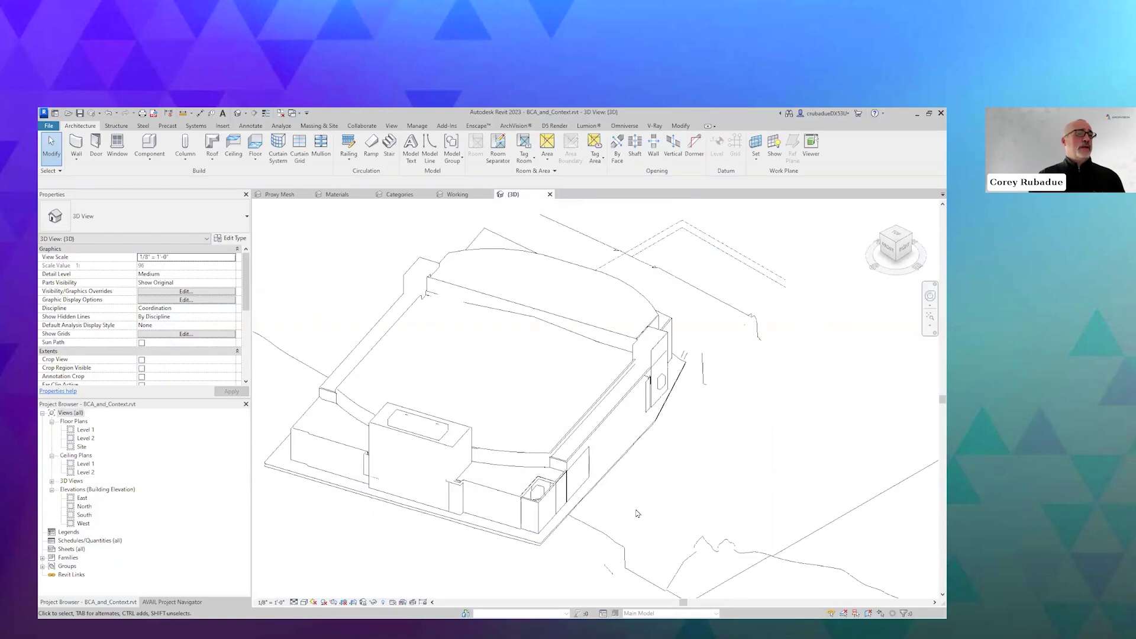
pyautogui.scroll(-2, 638, 513)
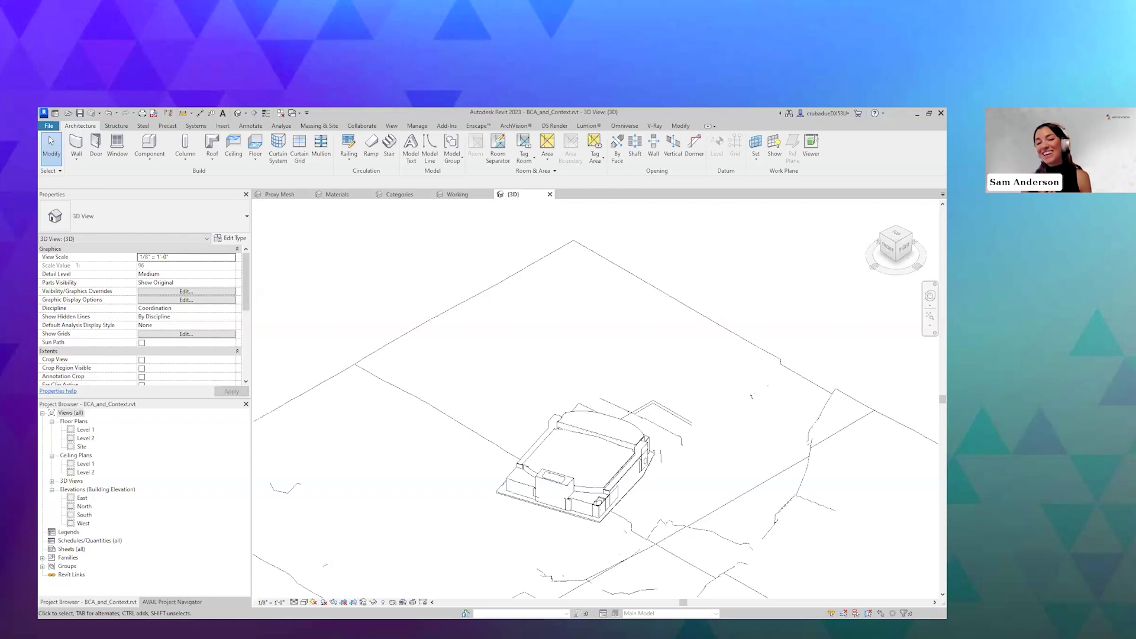
# Step: Present the Google Slides deck full screen starting from slide 12, the closing contact slide
pyautogui.hotkey('alt', 'Tab')
pyautogui.hotkey('alt', 'Tab')
pyautogui.hotkey('alt', 'Tab')
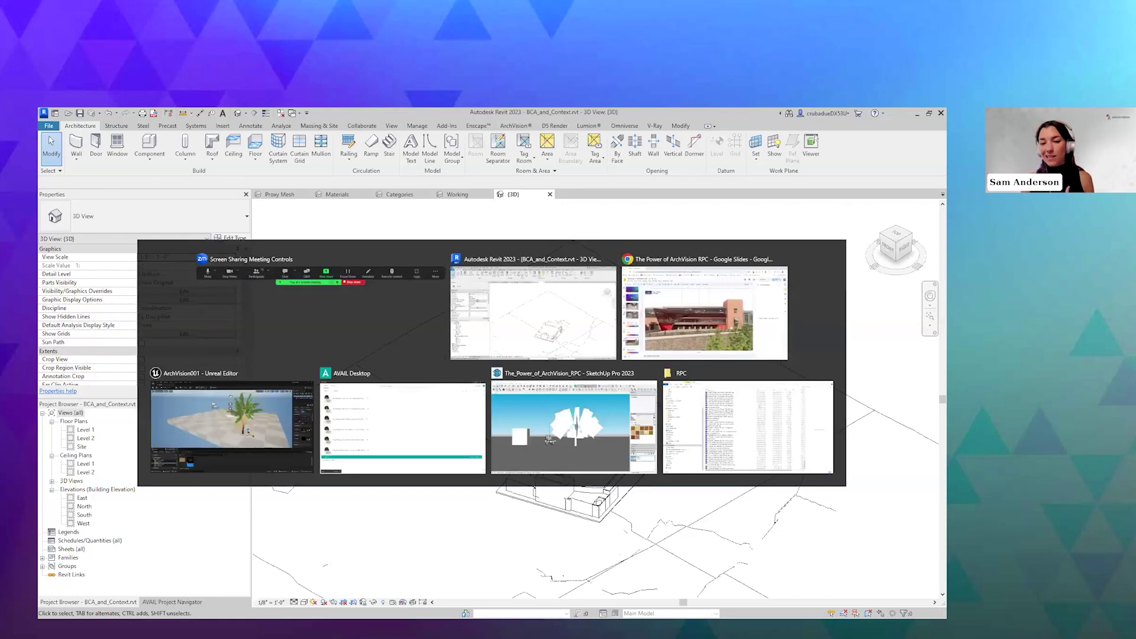
pyautogui.click(84, 579)
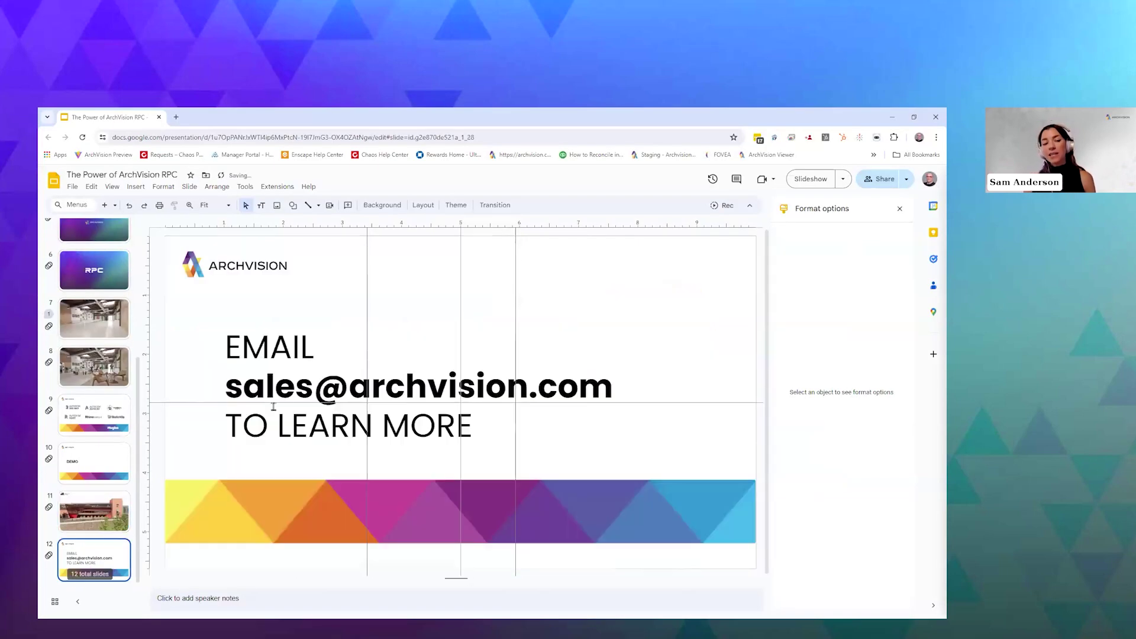
pyautogui.click(807, 182)
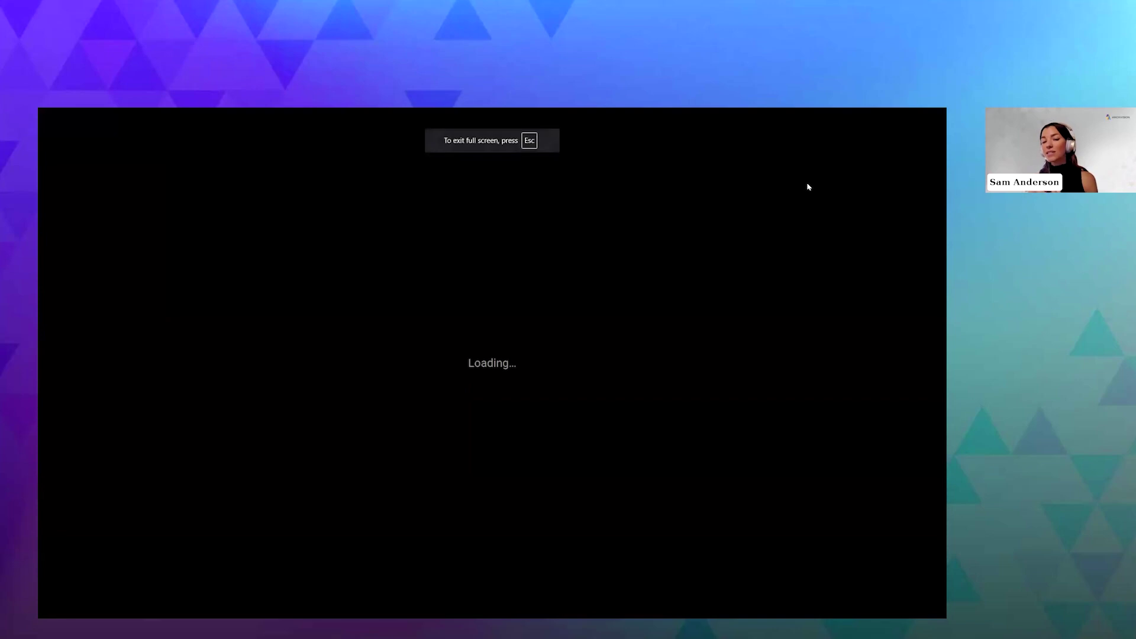